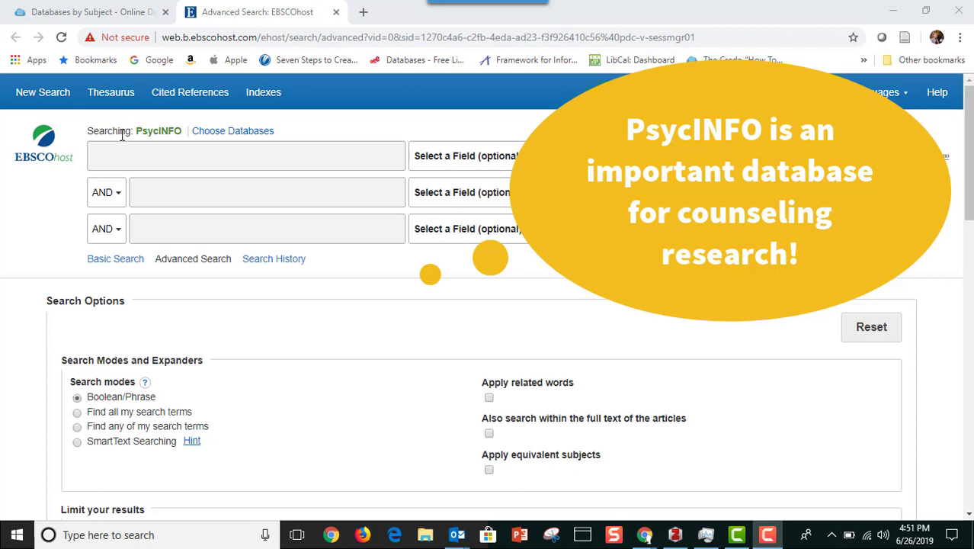
- Enter "post traumatic stress disorder" as the first search term of the PsycINFO advanced search
left_click(119, 155)
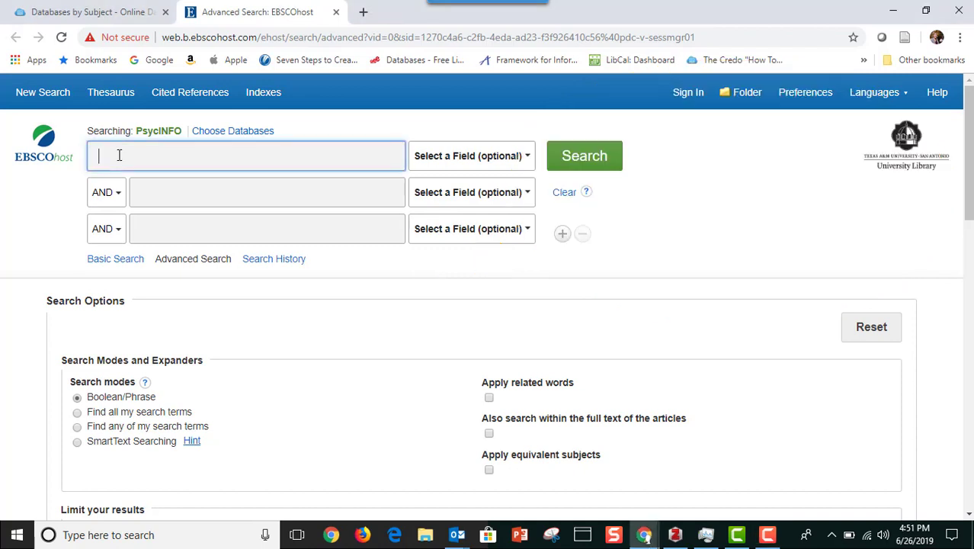
type("post traumatic")
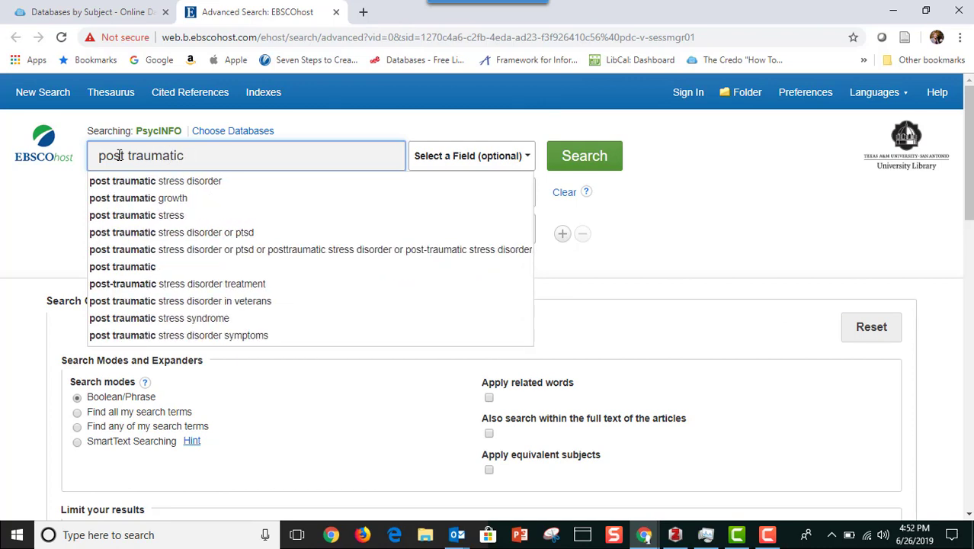
type(" stress dis")
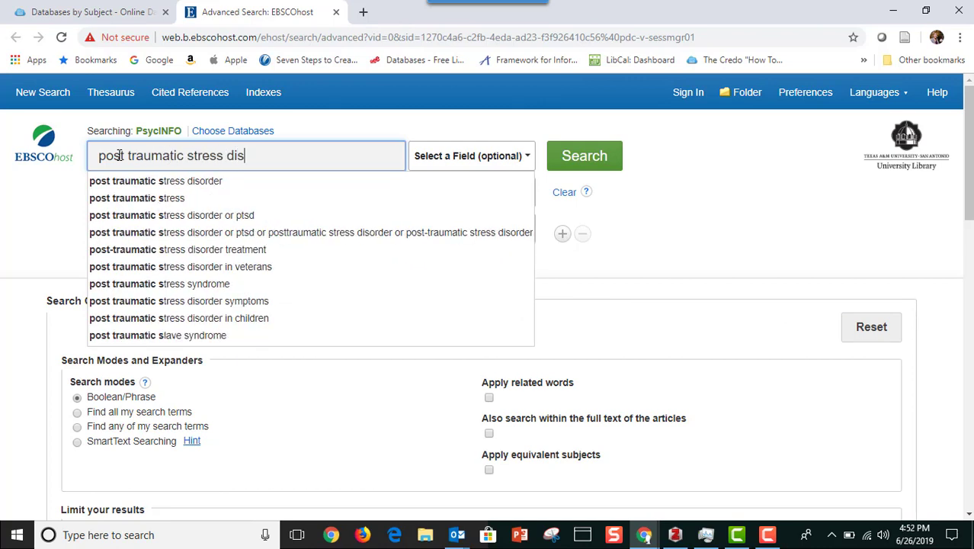
type("order")
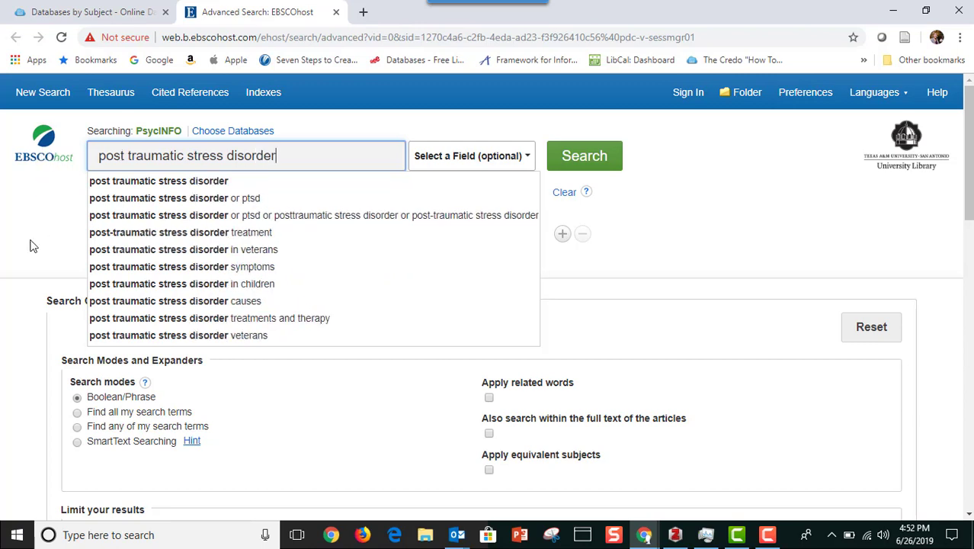
left_click(31, 245)
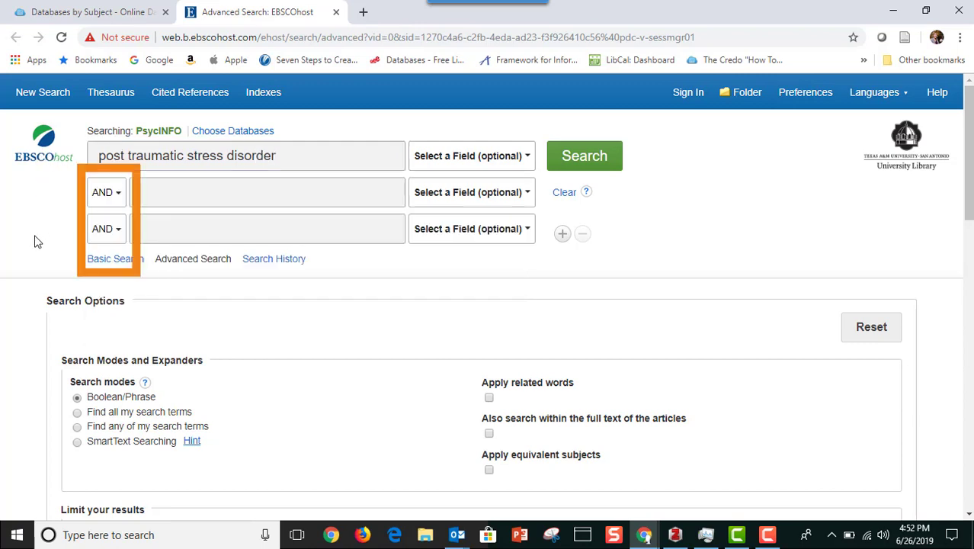
- Combine the second search row with OR and enter PTSD as its term
left_click(116, 198)
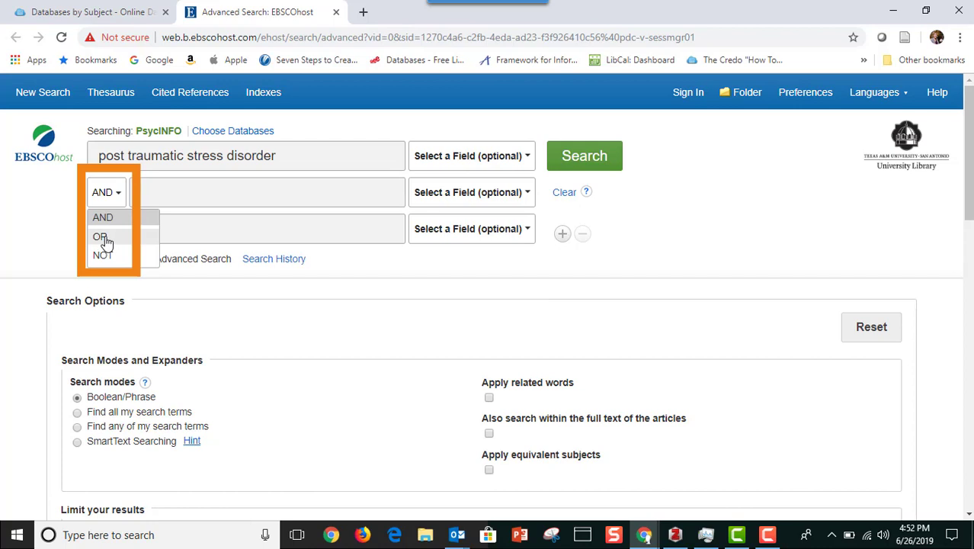
left_click(105, 241)
left_click(144, 194)
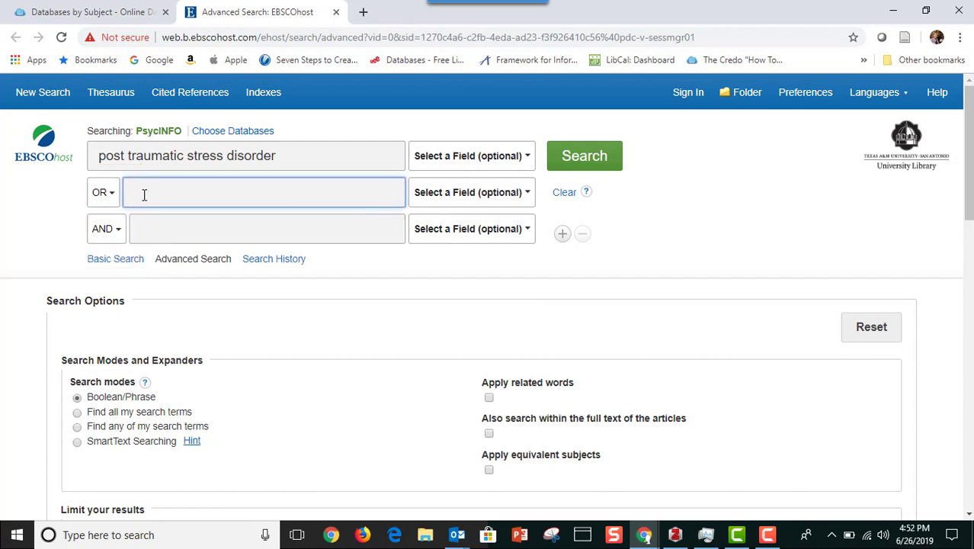
type("PTSD")
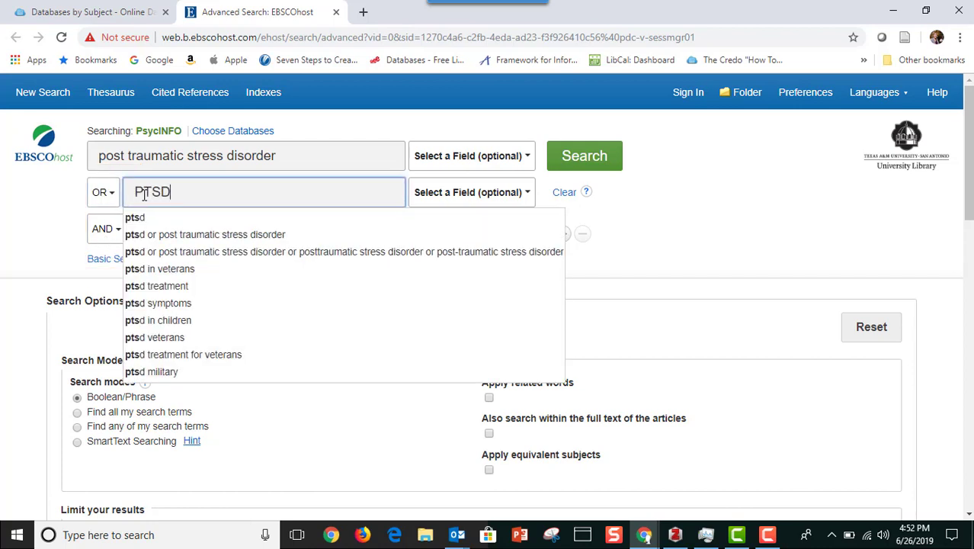
left_click(24, 198)
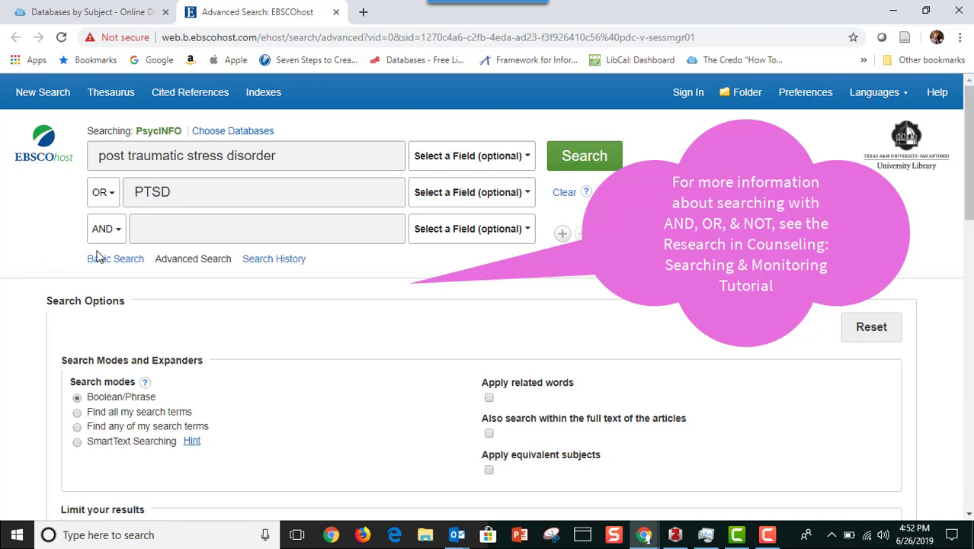
- Enter "women" as the search term in the third row, combined with AND
left_click(151, 229)
type("women")
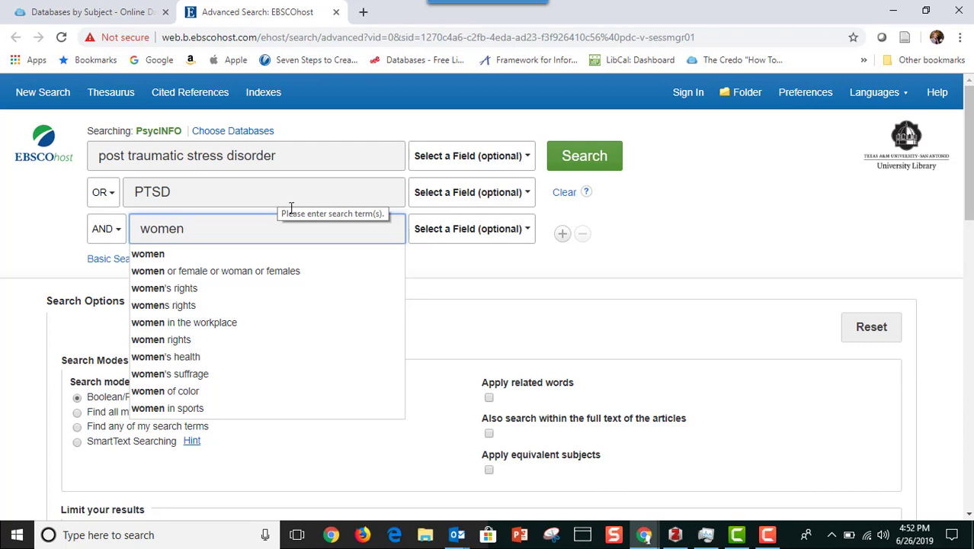
left_click(440, 269)
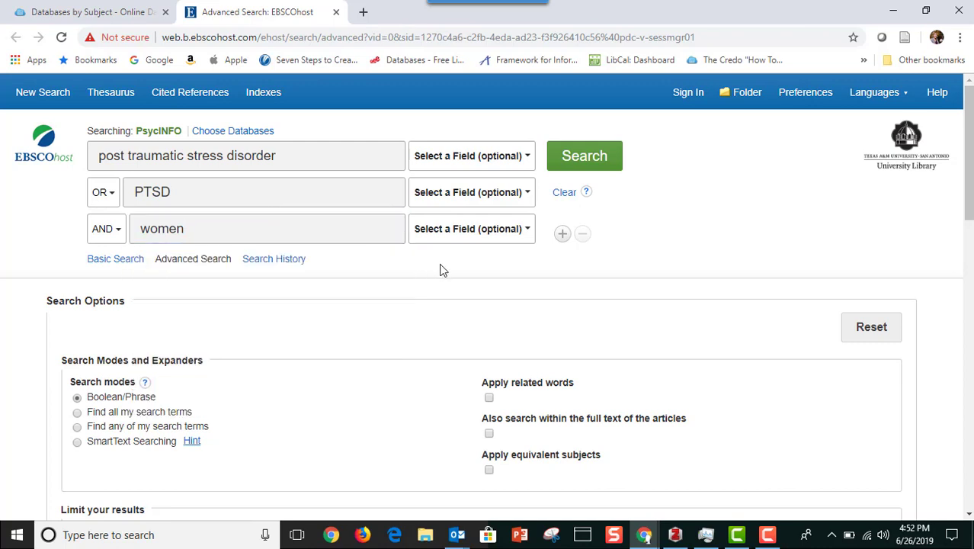
- Add a fourth search row combined with AND and enter "counseling" as its term
left_click(565, 237)
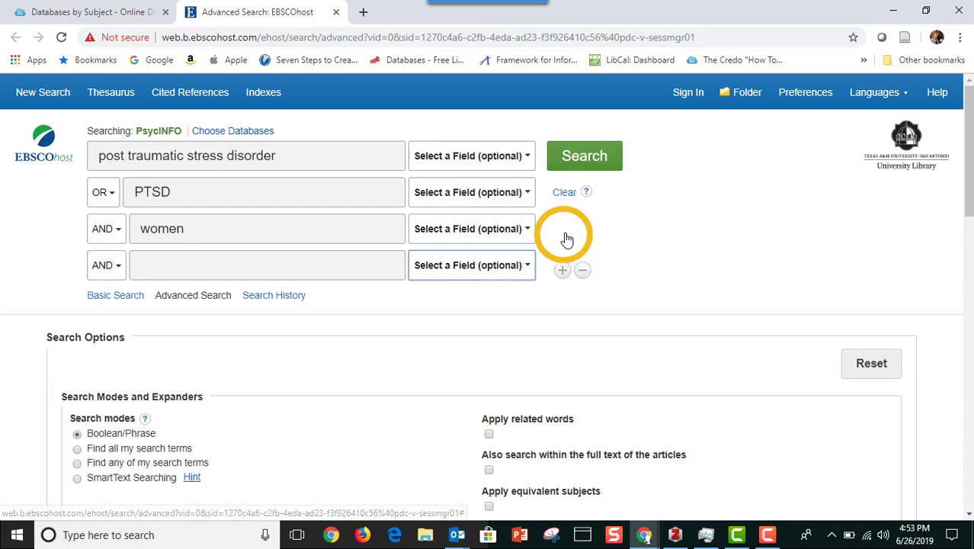
left_click(186, 261)
type("coun")
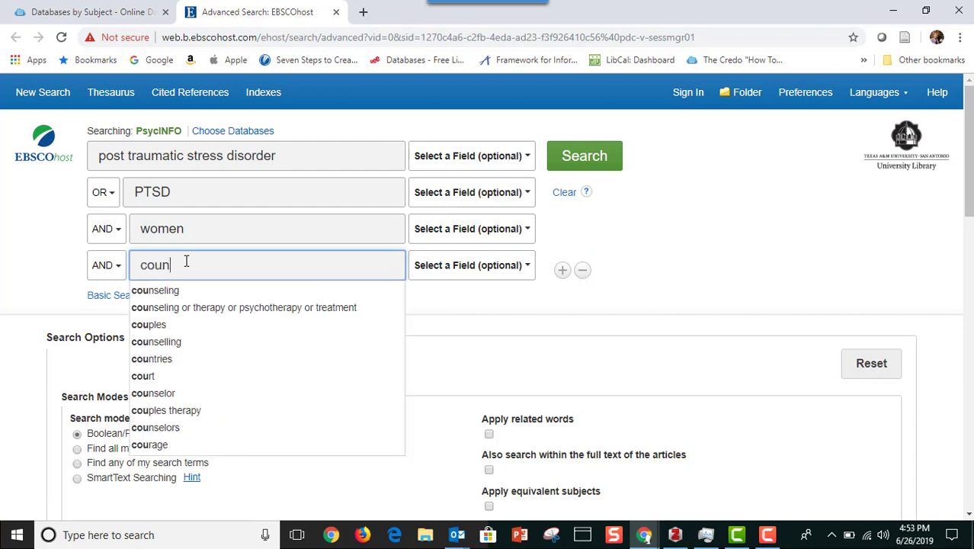
type("seling")
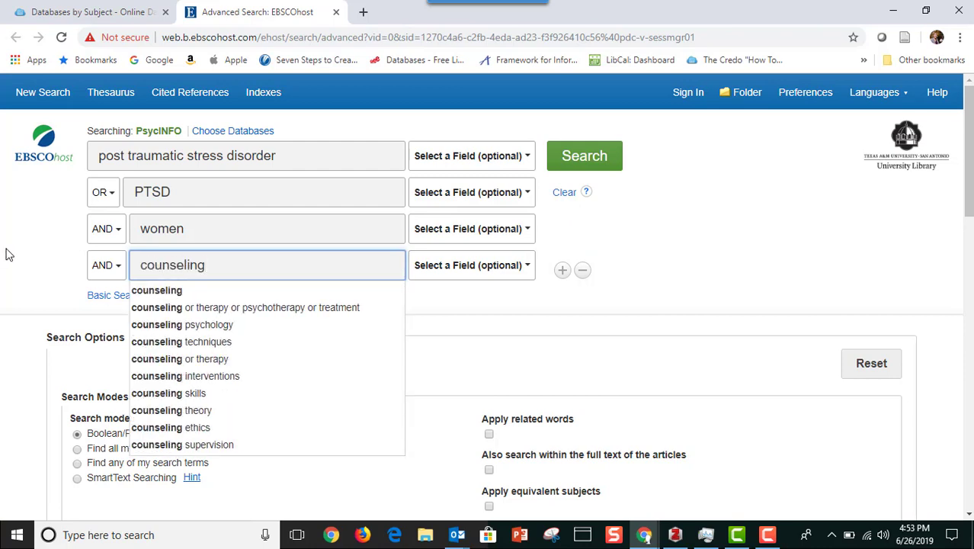
left_click(26, 257)
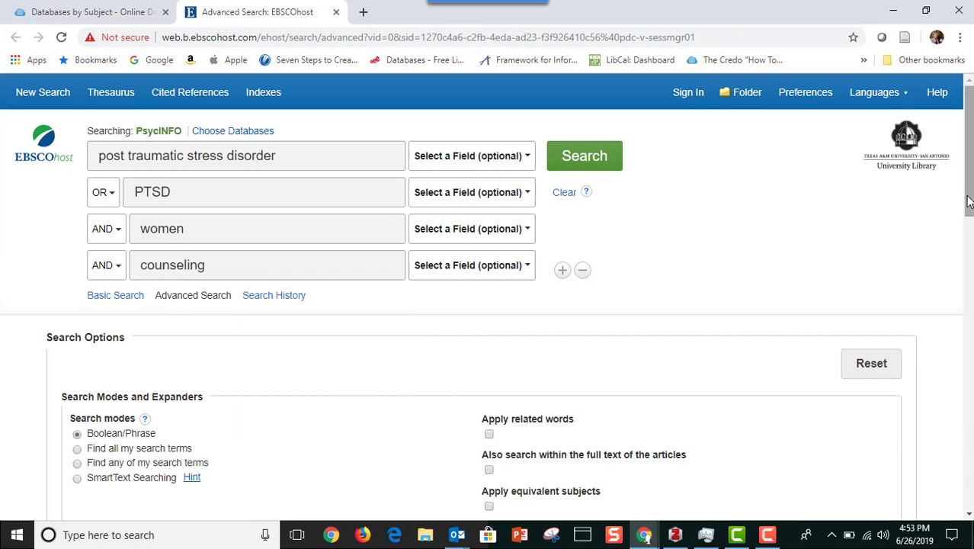
- Limit the results to peer-reviewed publications from 2014 to 2019 and run the search
left_click_drag(969, 203, 941, 304)
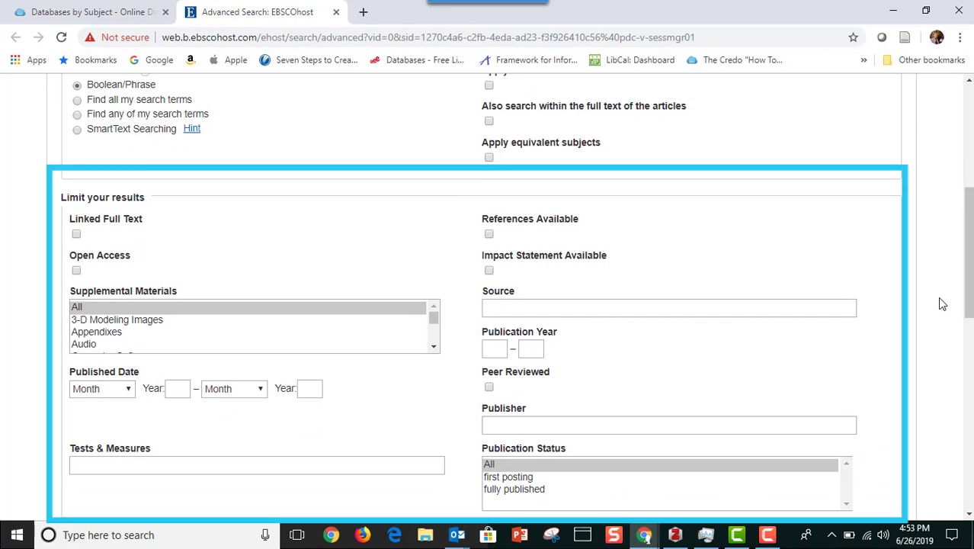
left_click(485, 351)
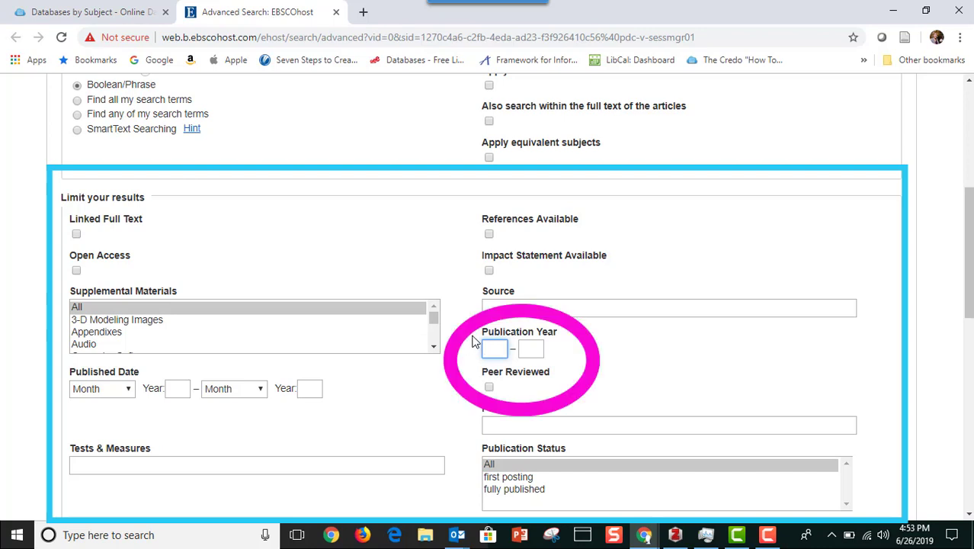
type("2014")
left_click(531, 347)
type("2019")
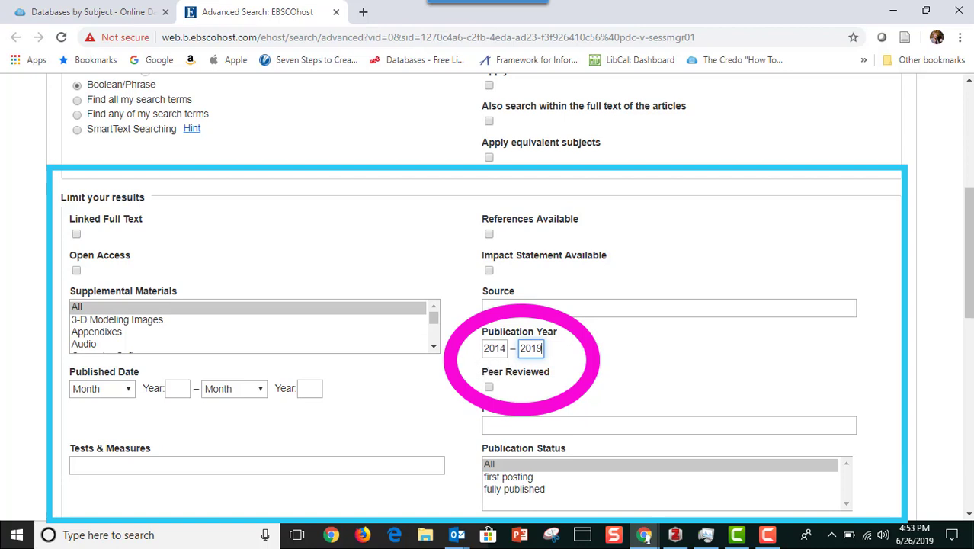
left_click(489, 389)
left_click_drag(969, 281, 959, 427)
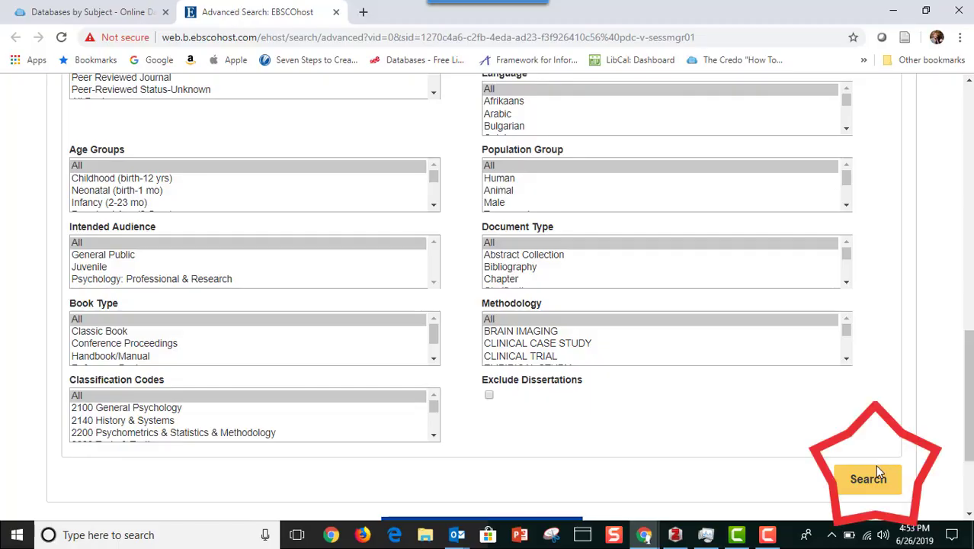
left_click(868, 484)
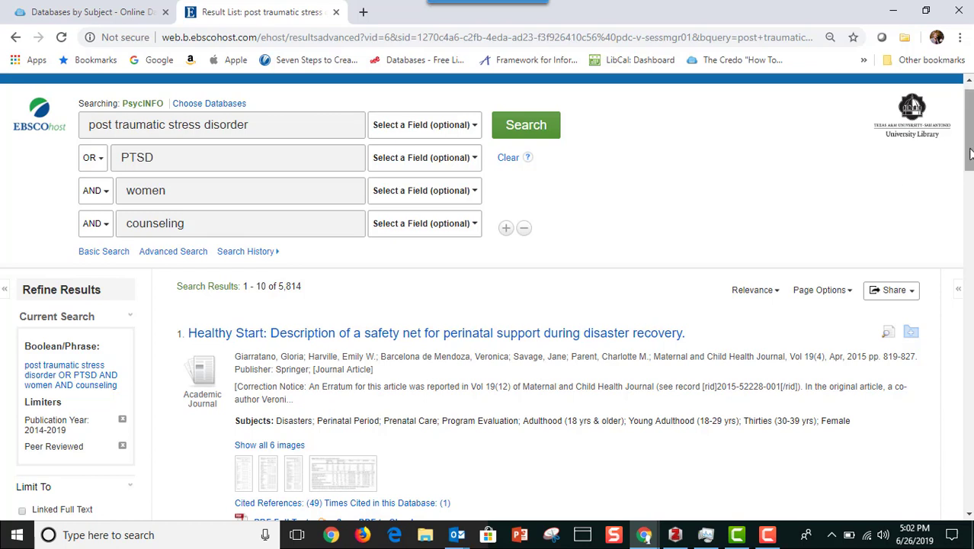
- Examine the titles and subjects of the first three results for their relevance to counseling women with PTSD
left_click_drag(969, 154, 939, 198)
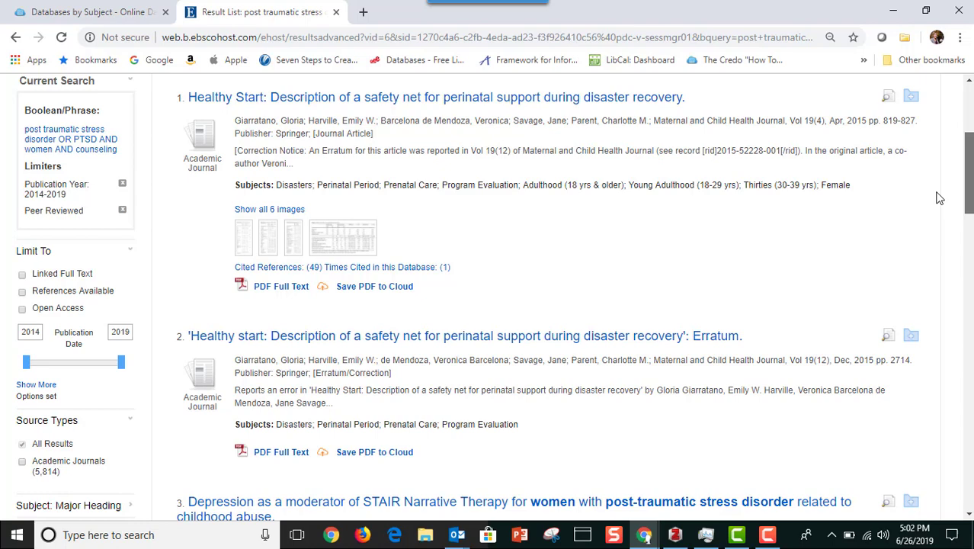
scroll(940, 198, "down", 1)
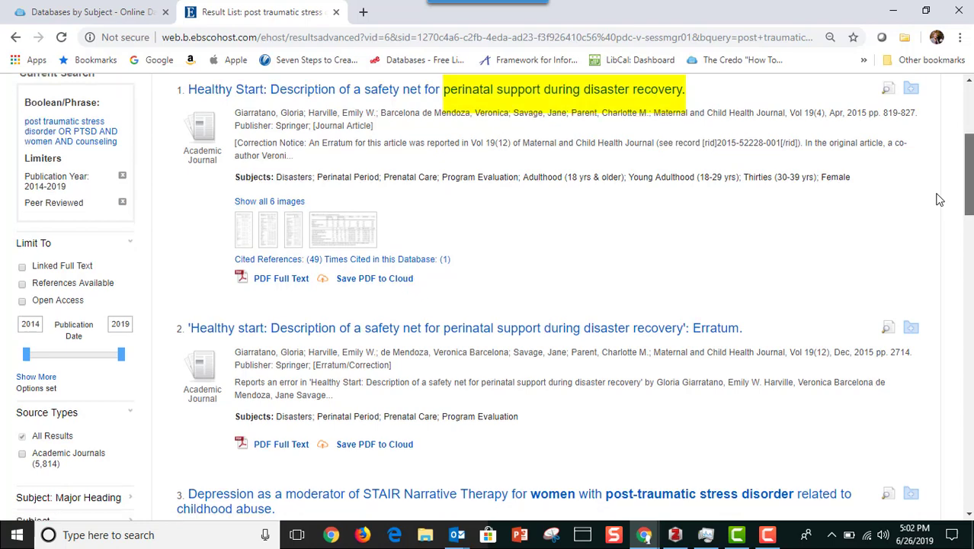
scroll(938, 197, "up", 1)
scroll(939, 193, "down", 3)
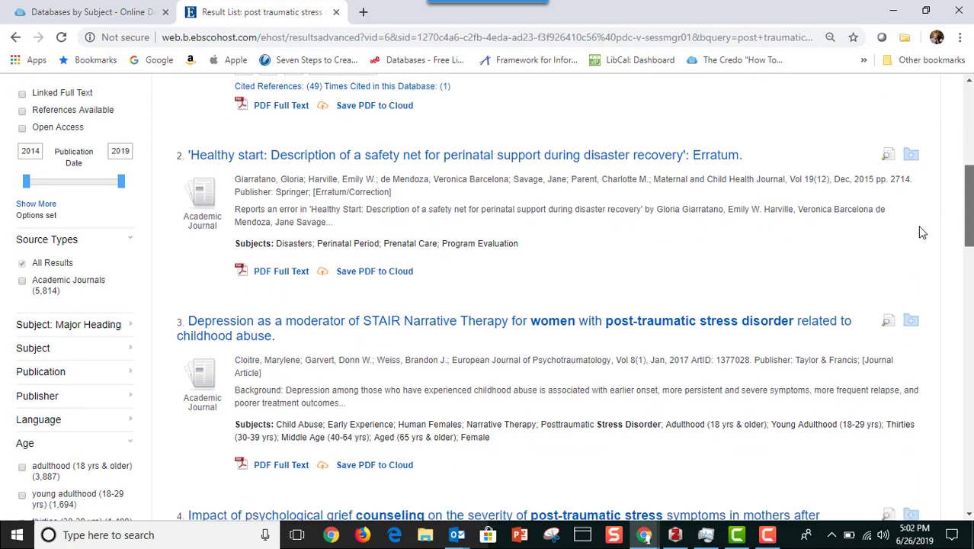
scroll(920, 237, "down", 1)
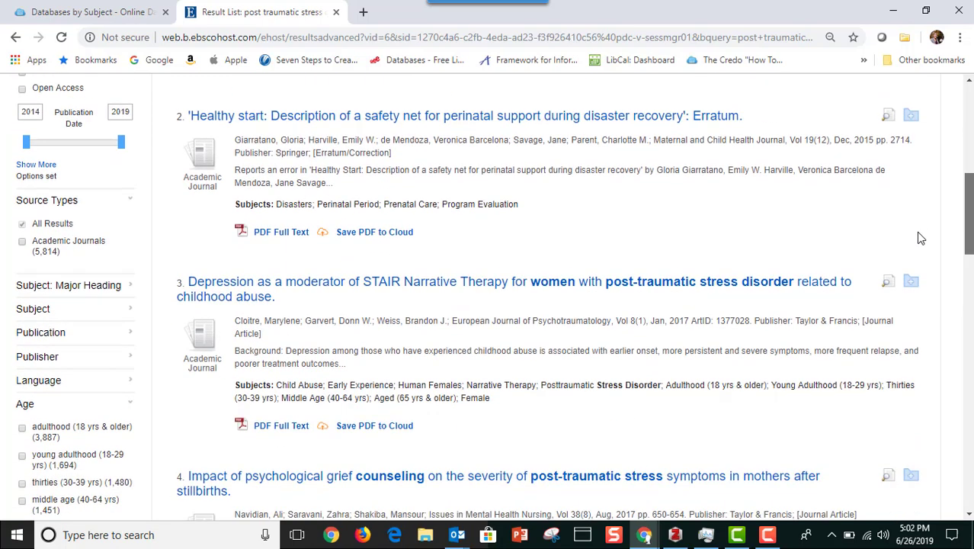
scroll(919, 239, "down", 1)
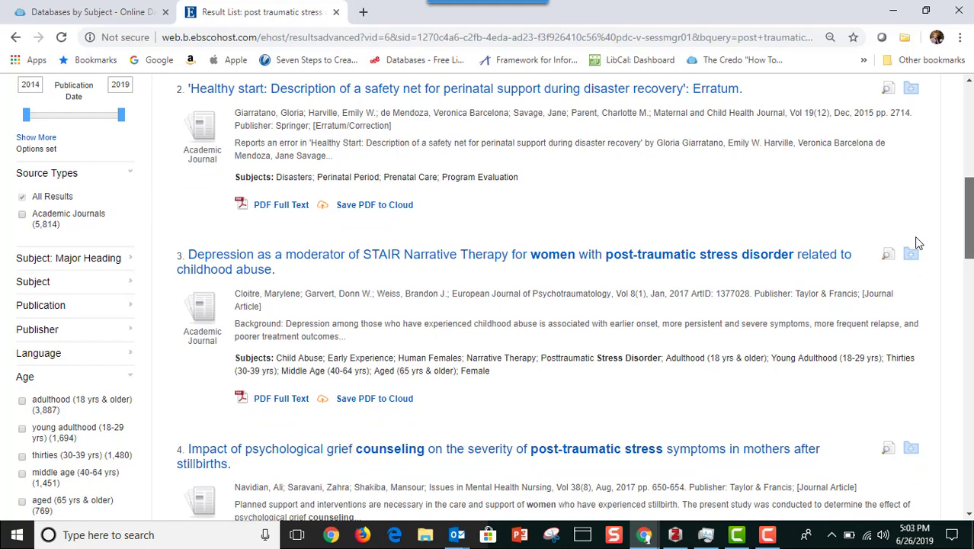
scroll(919, 243, "down", 1)
scroll(916, 253, "down", 1)
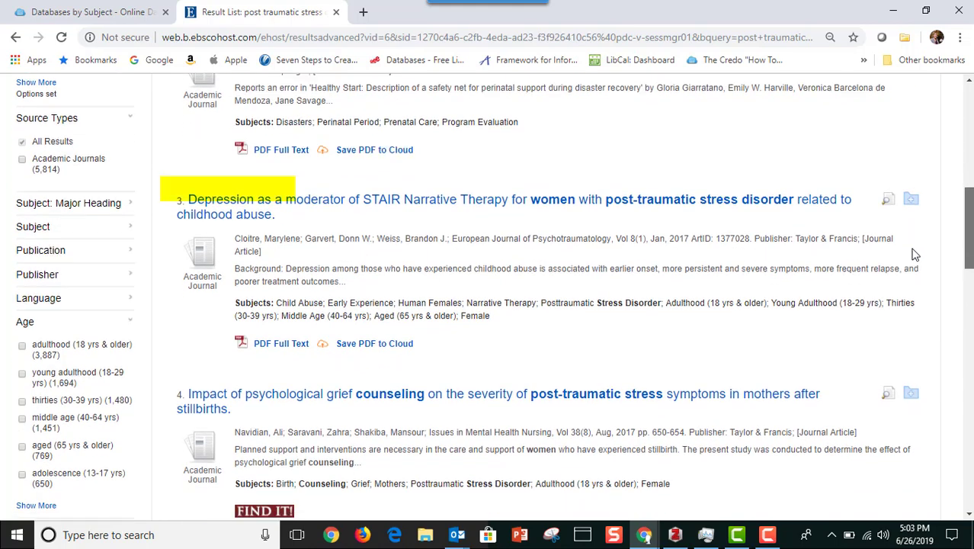
scroll(892, 252, "up", 1)
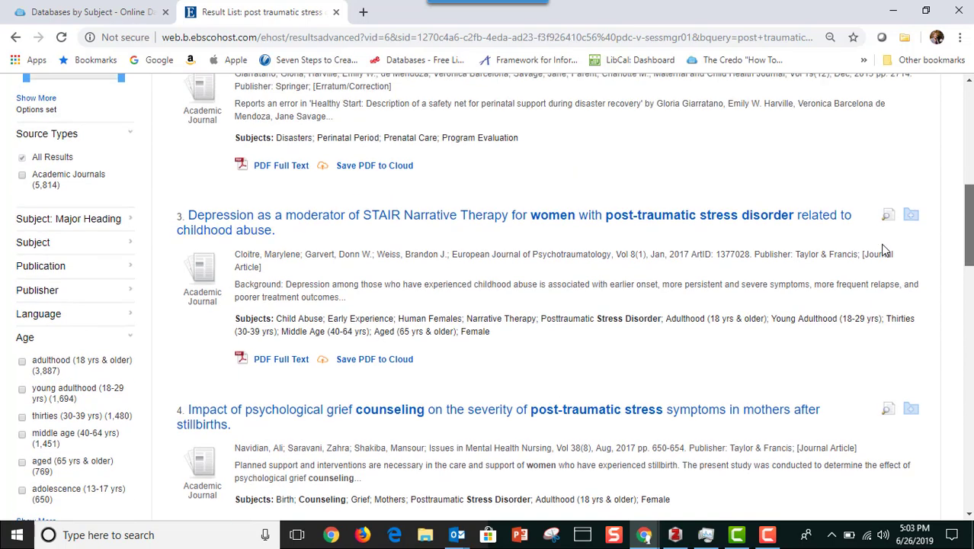
scroll(854, 248, "up", 6)
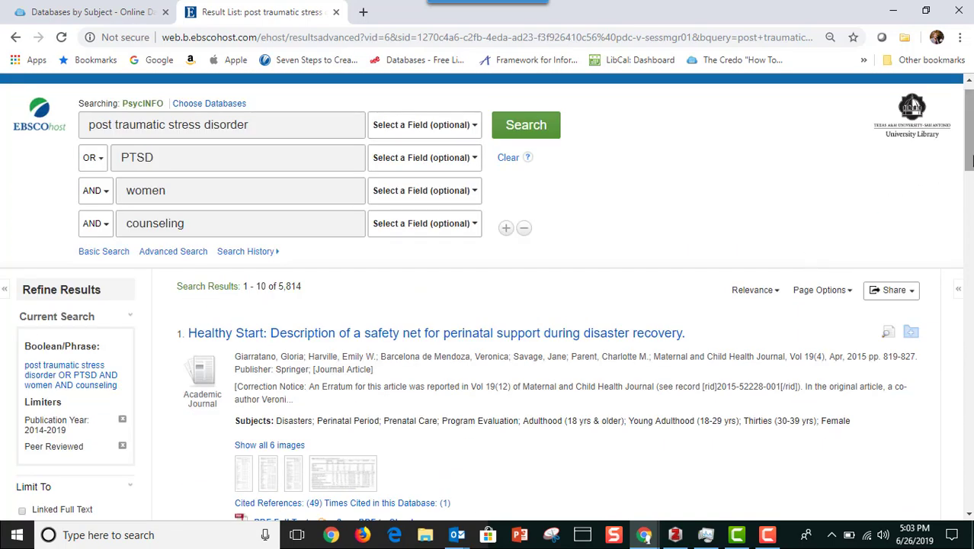
- Examine the fourth to sixth results to see which aspects of PTSD treatment in women they cover
left_click_drag(968, 164, 949, 281)
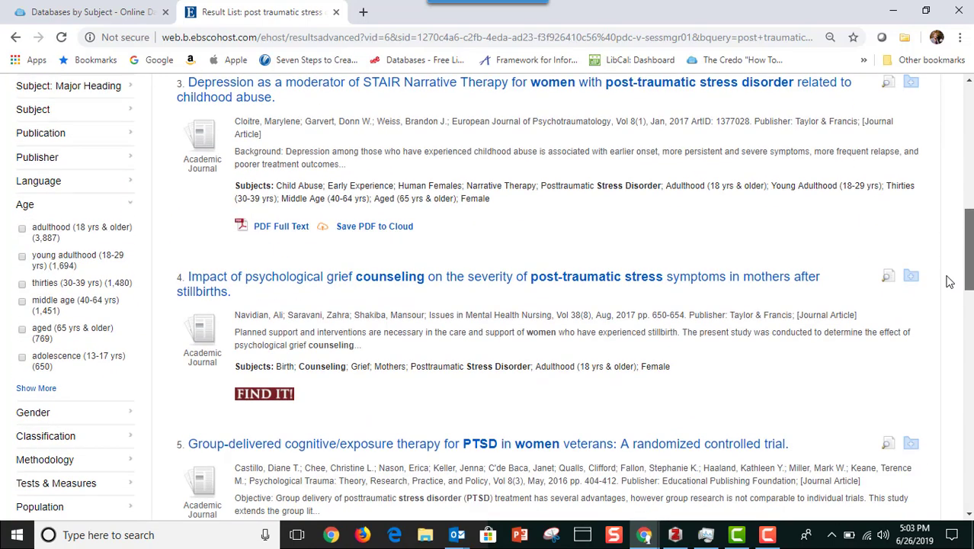
scroll(949, 282, "down", 1)
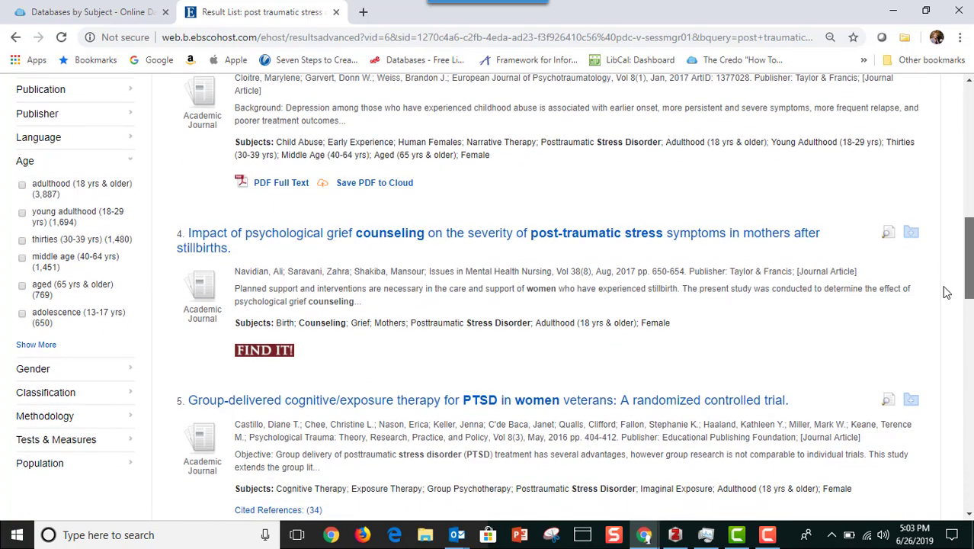
scroll(945, 300, "down", 1)
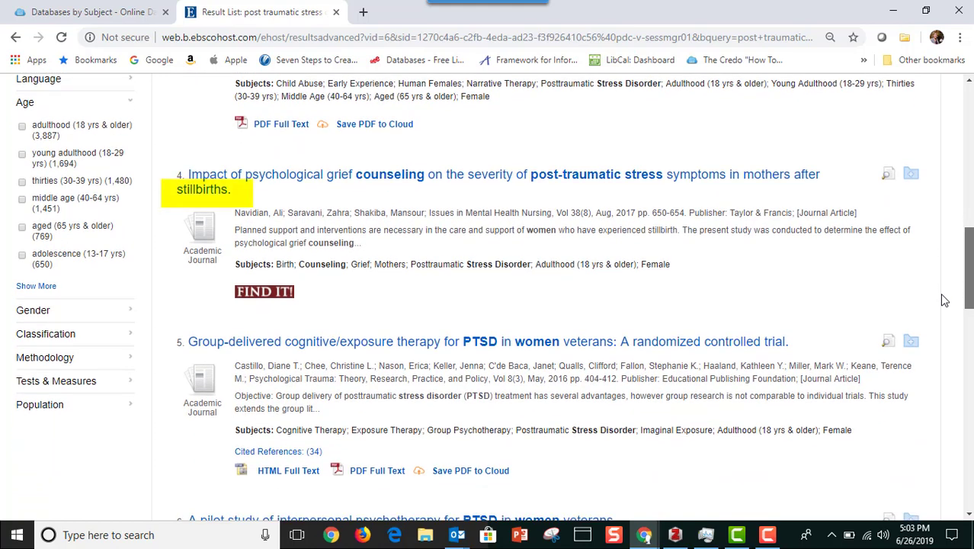
scroll(944, 301, "down", 1)
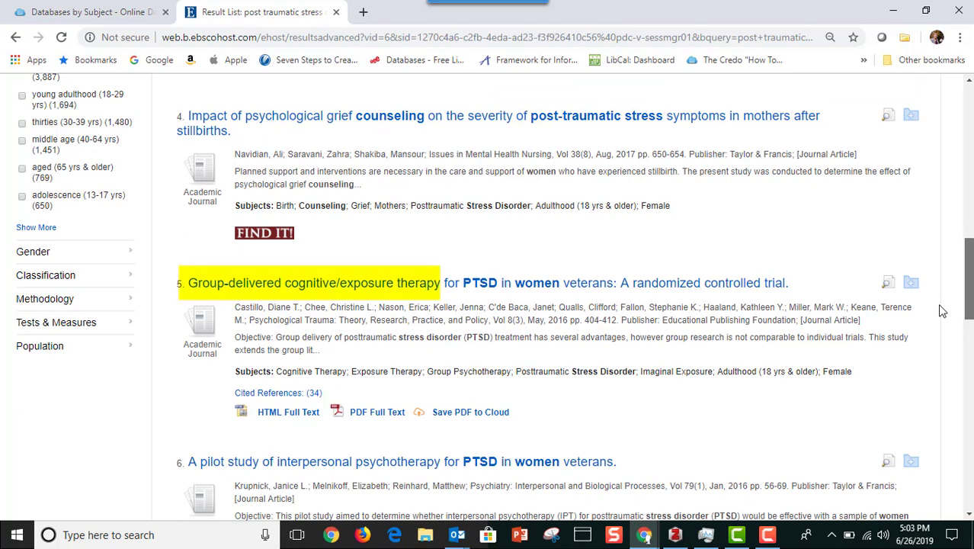
scroll(942, 314, "down", 1)
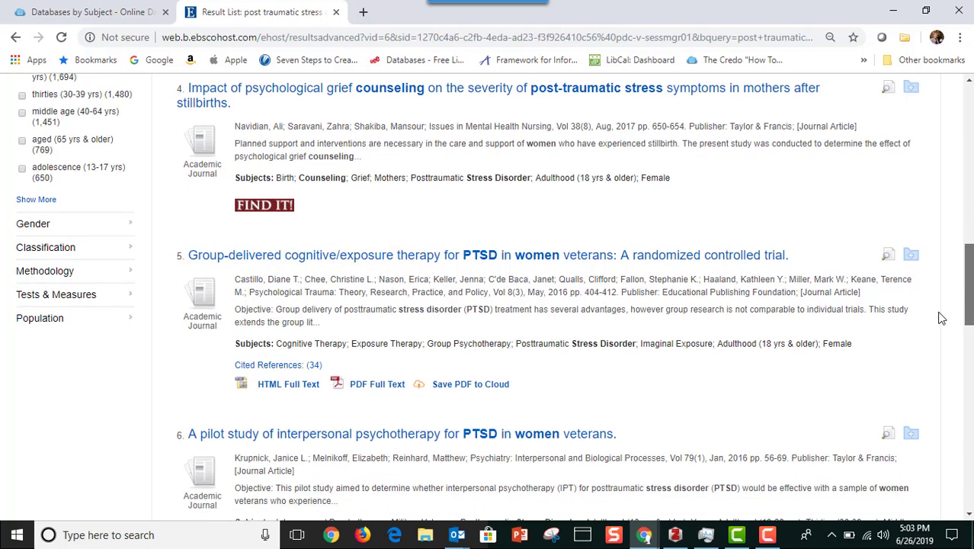
scroll(942, 322, "down", 1)
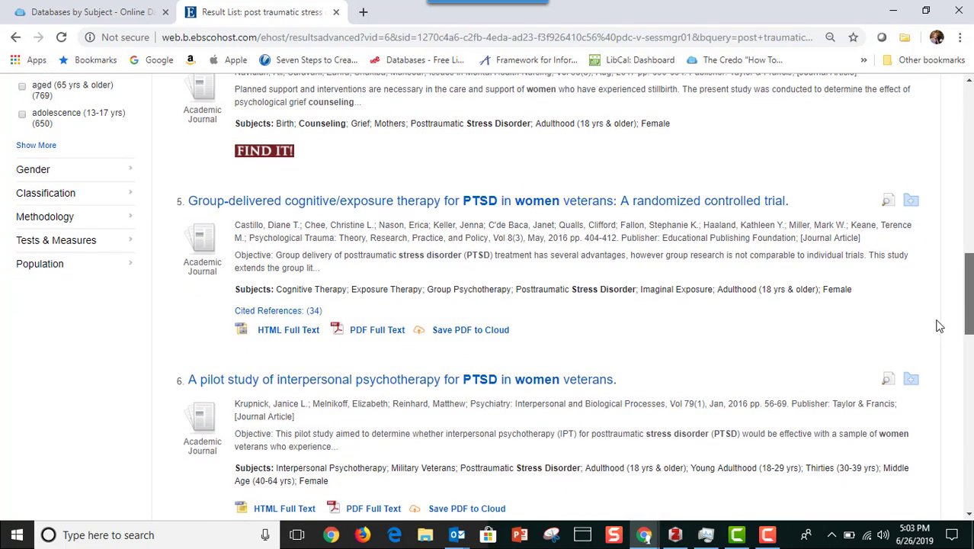
scroll(938, 335, "down", 1)
scroll(938, 335, "down", 1)
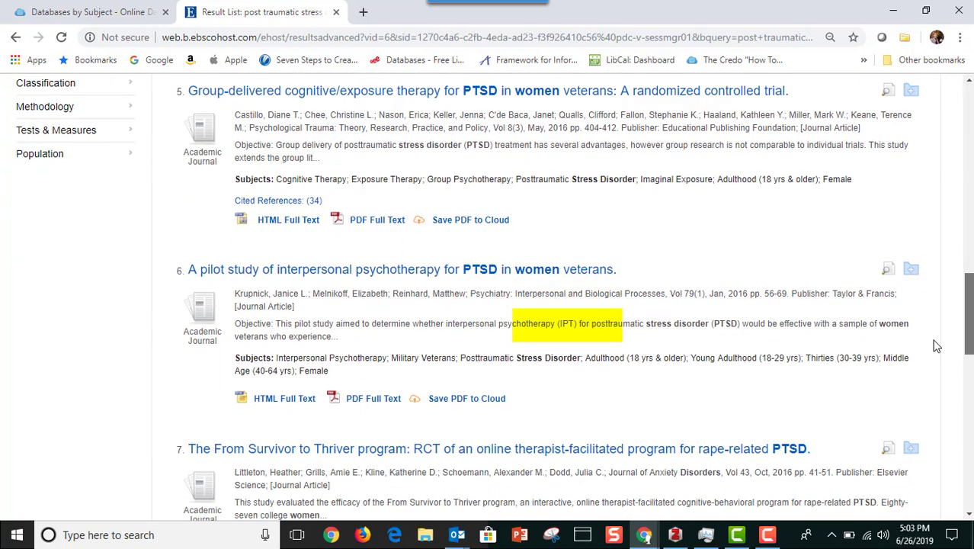
- Examine the titles and subjects of the seventh and eighth results for narrower aspects of PTSD treatment
scroll(936, 343, "down", 1)
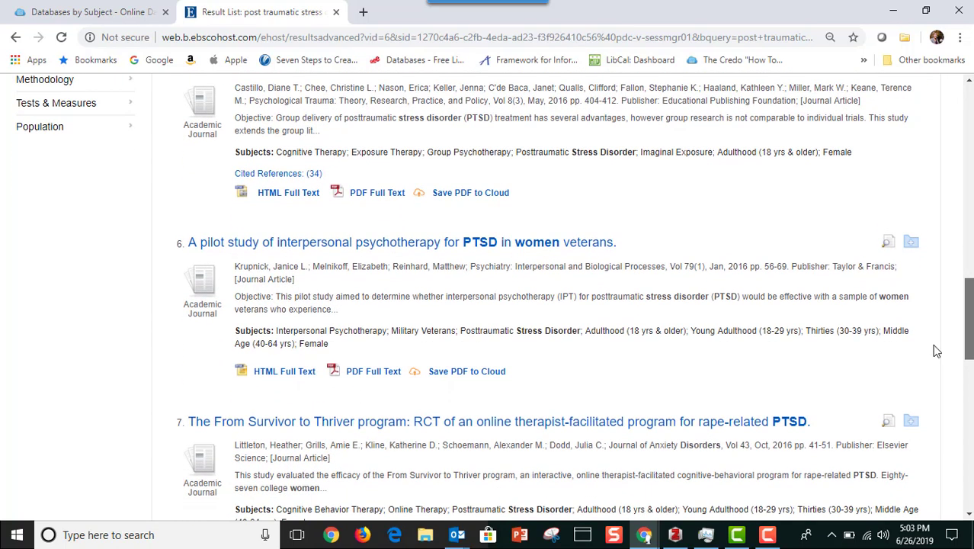
scroll(937, 352, "down", 1)
scroll(937, 355, "down", 4)
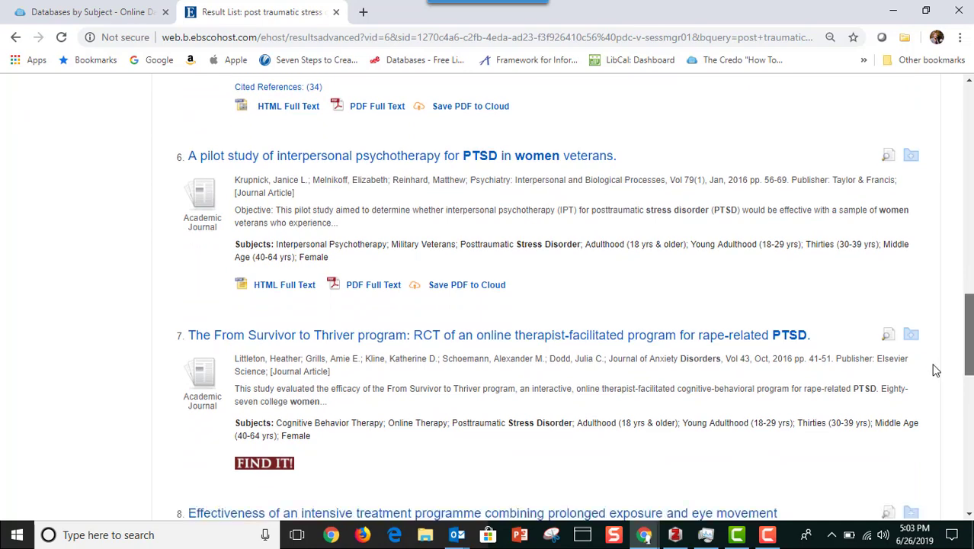
left_click_drag(930, 381, 930, 384)
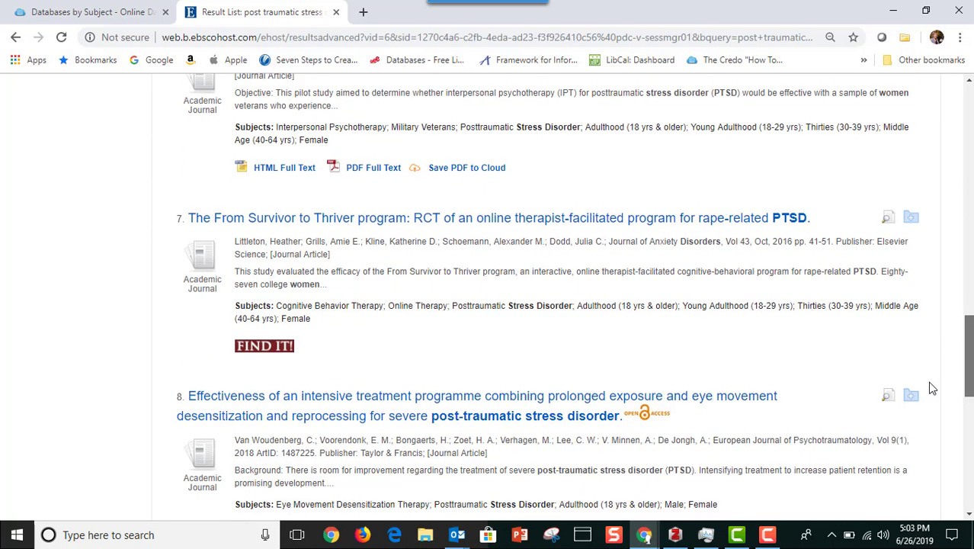
scroll(932, 392, "down", 2)
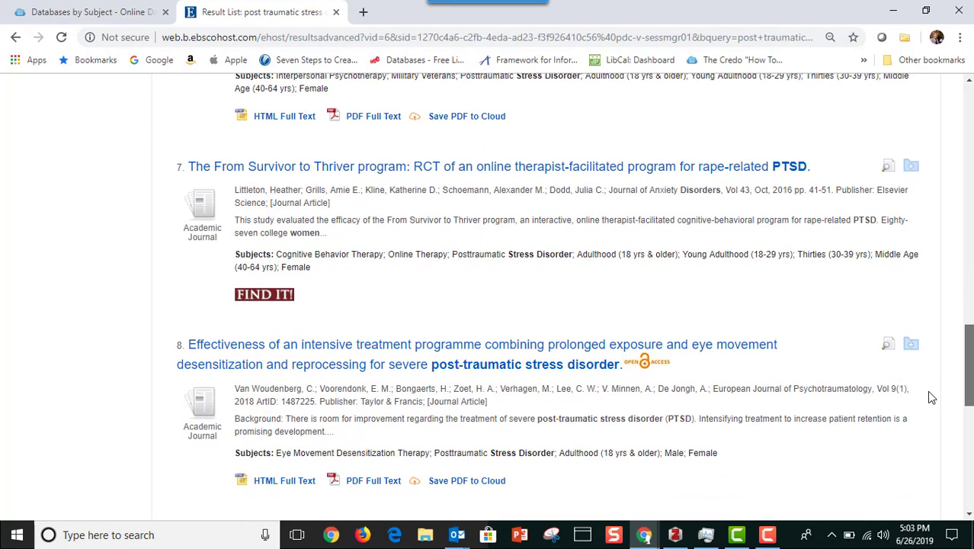
- Replace the term "counseling" in the fourth search row with "military"
left_click_drag(931, 396, 921, 157)
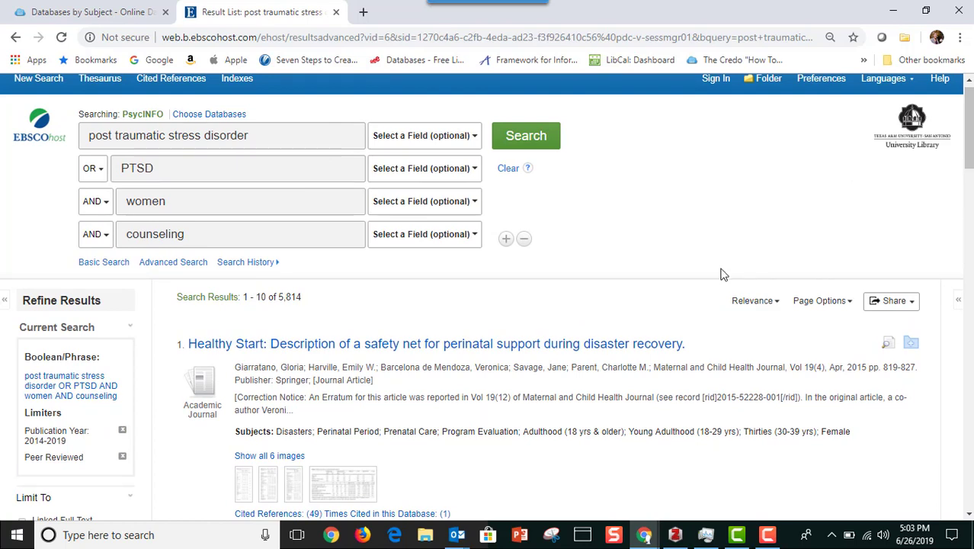
left_click(214, 234)
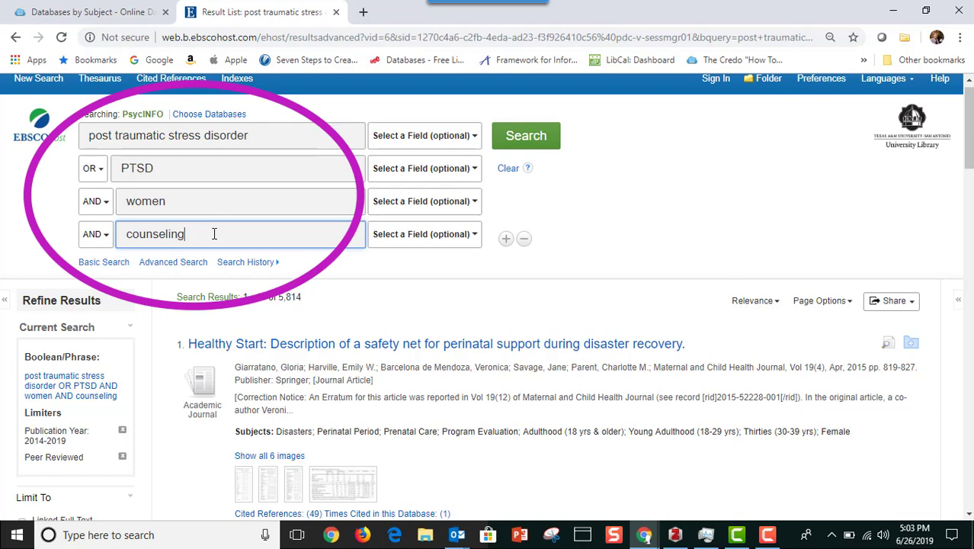
key("BackSpace")
key("BackSpace")
key("BackSpace")
key("BackSpace")
key("BackSpace")
key("BackSpace")
key("BackSpace")
key("BackSpace")
key("BackSpace")
key("BackSpace")
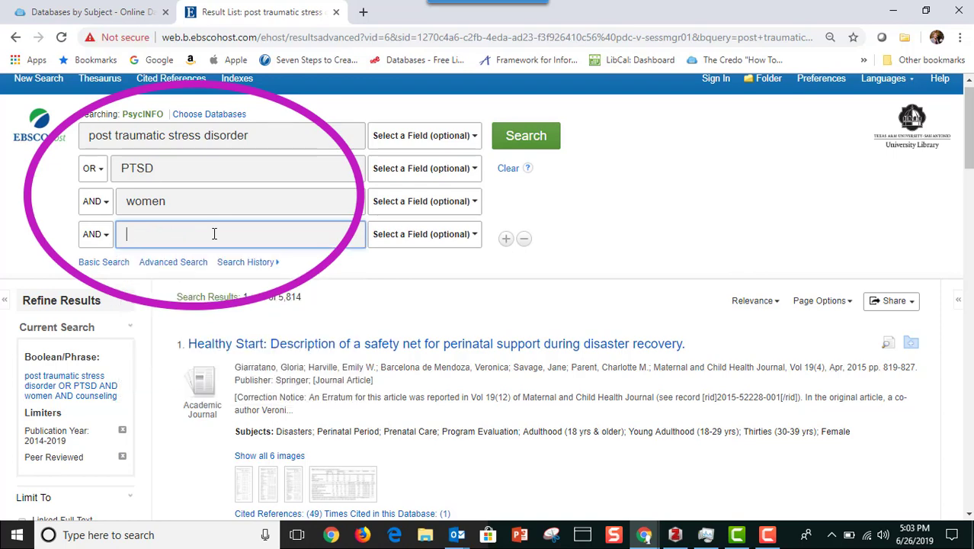
type("military")
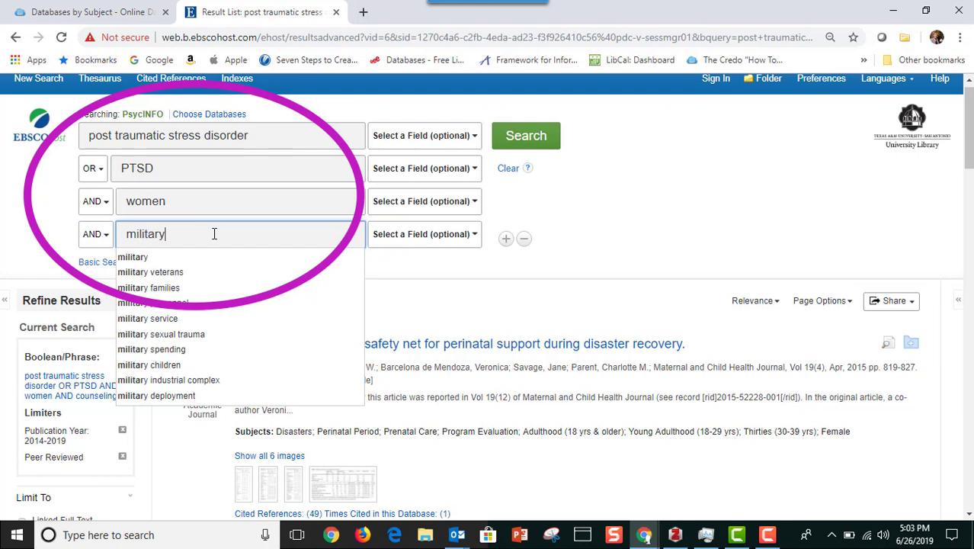
left_click(455, 268)
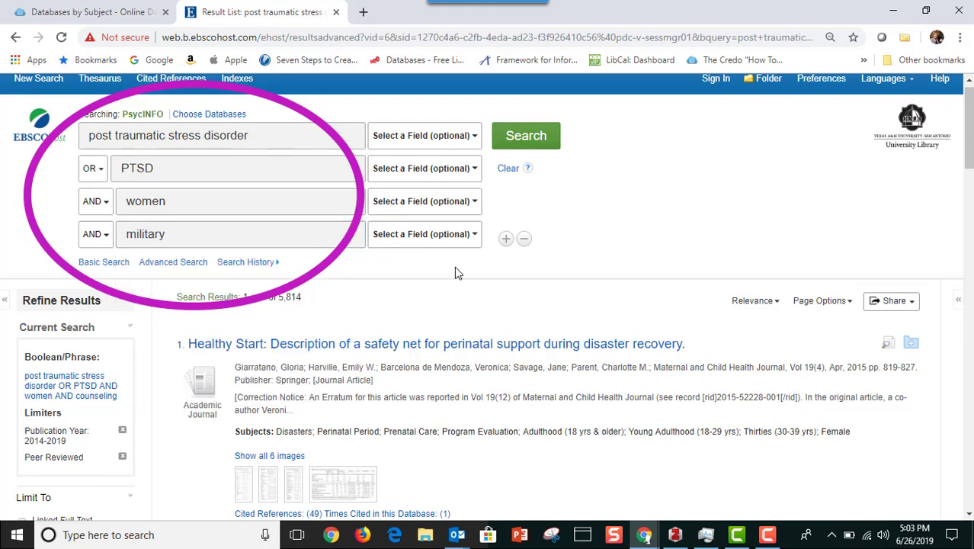
- Add a fifth search row combined with AND, enter "counseling" as its term, and run the search
left_click(506, 241)
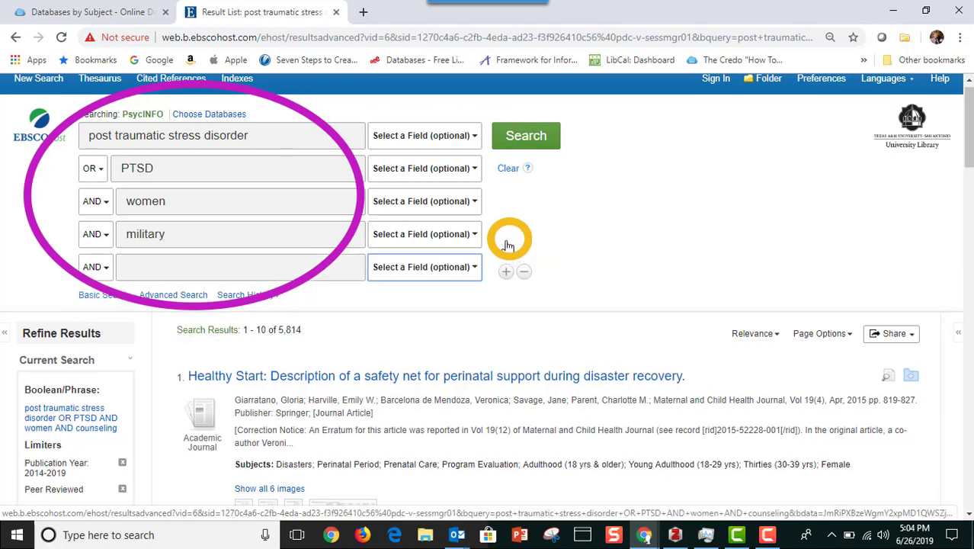
left_click(208, 274)
type("counseling")
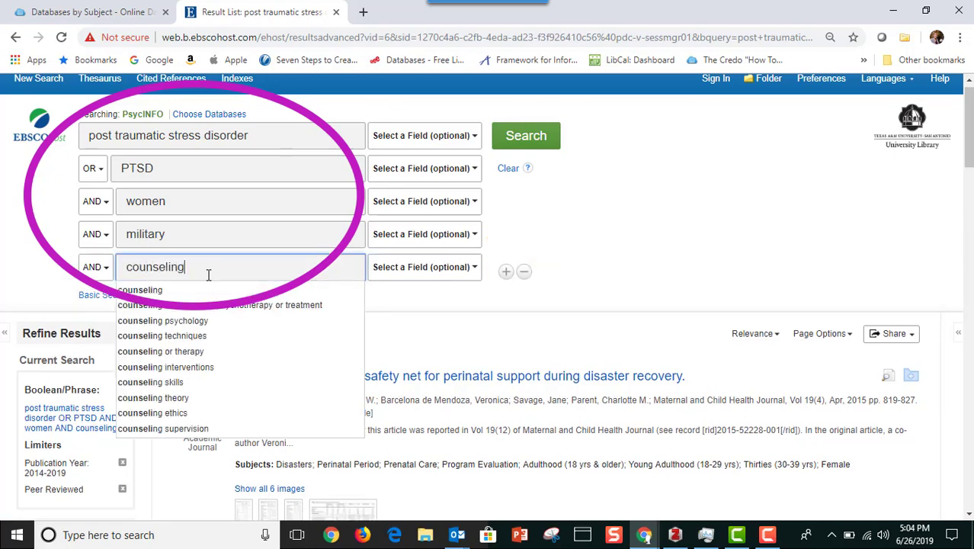
left_click(414, 297)
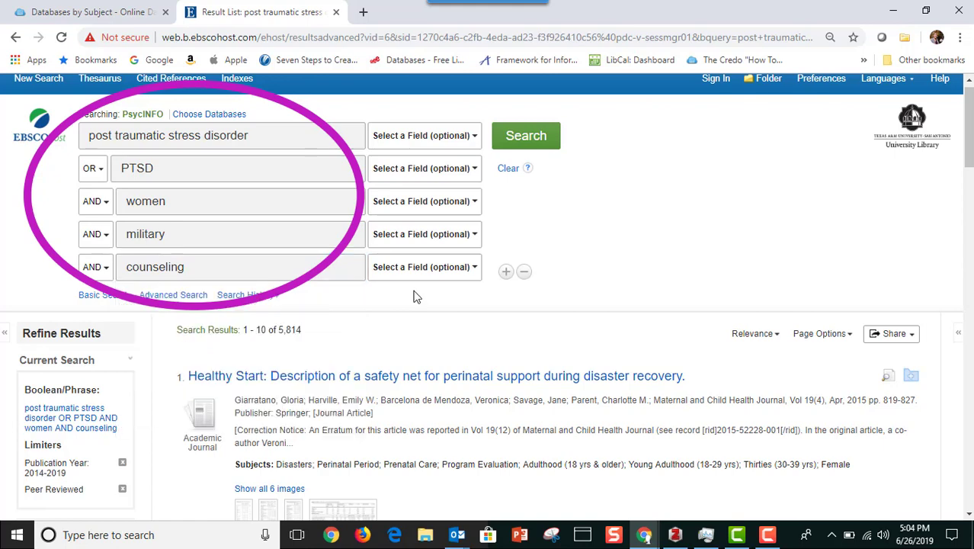
left_click(526, 136)
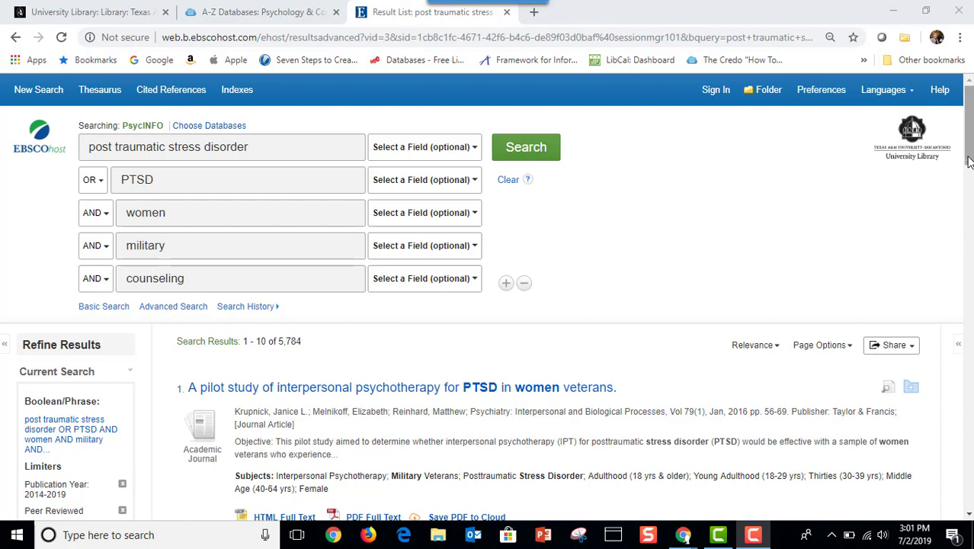
- Limit the results to the young adulthood (18-29 yrs) age group
left_click_drag(968, 171, 967, 253)
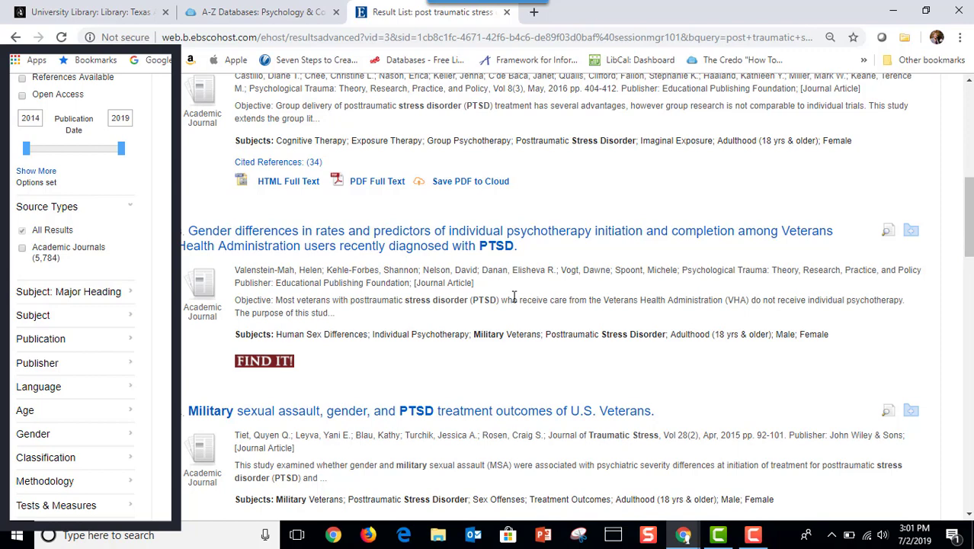
left_click(119, 414)
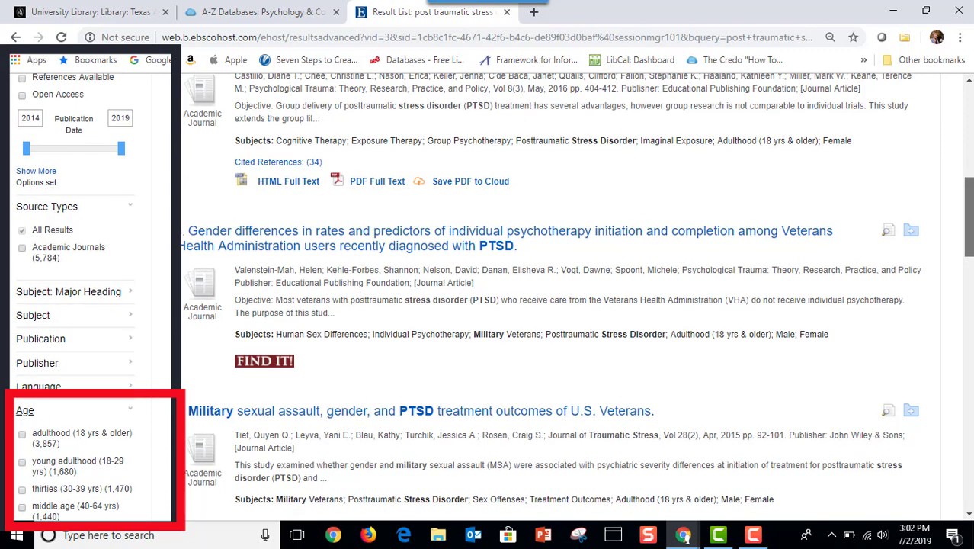
scroll(488, 297, "down", 1)
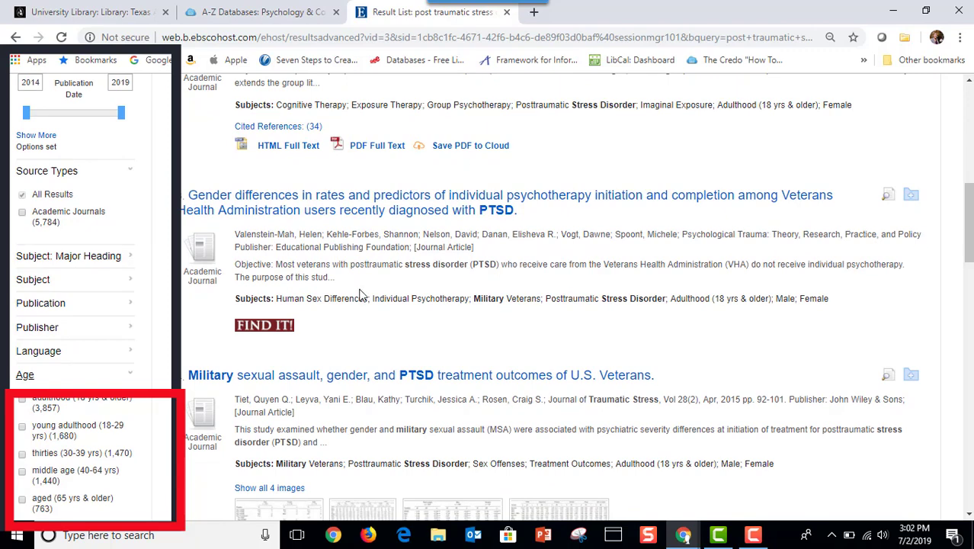
left_click(22, 428)
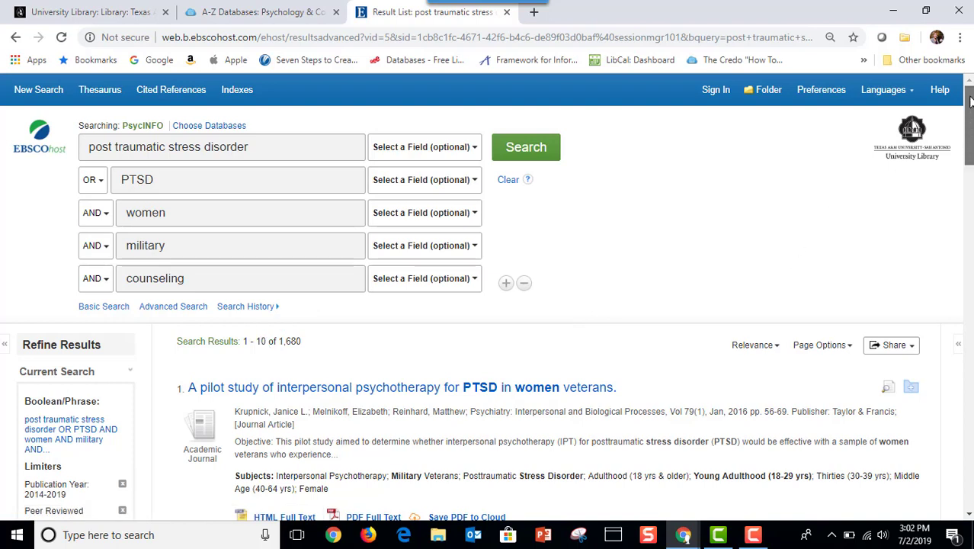
- Examine the titles and subjects of the first five results for their relevance to young military women with PTSD
left_click_drag(969, 103, 970, 163)
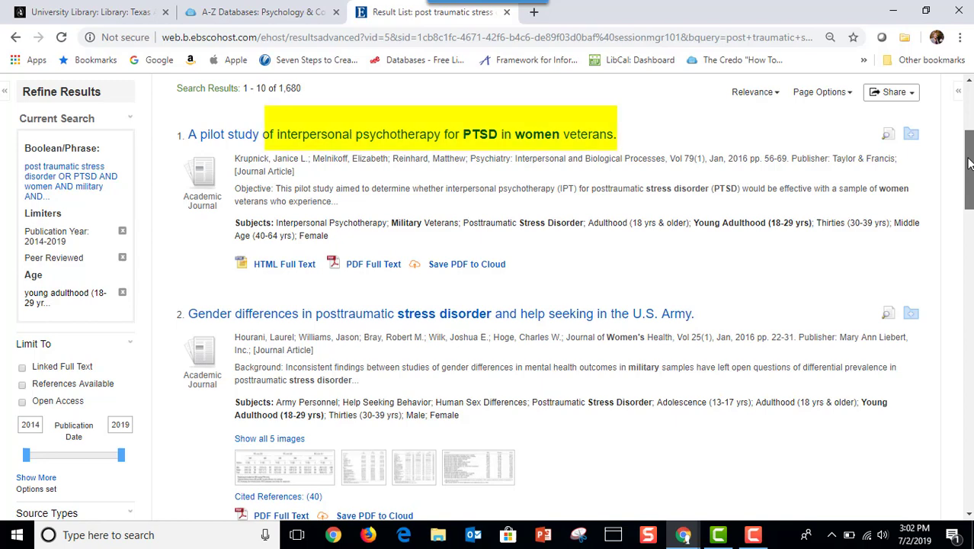
left_click_drag(970, 163, 965, 189)
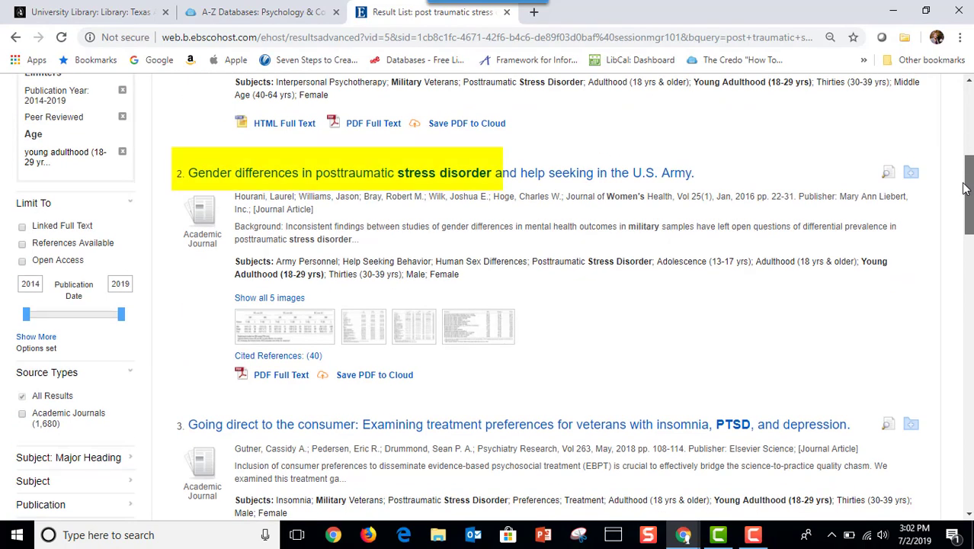
left_click_drag(964, 188, 962, 197)
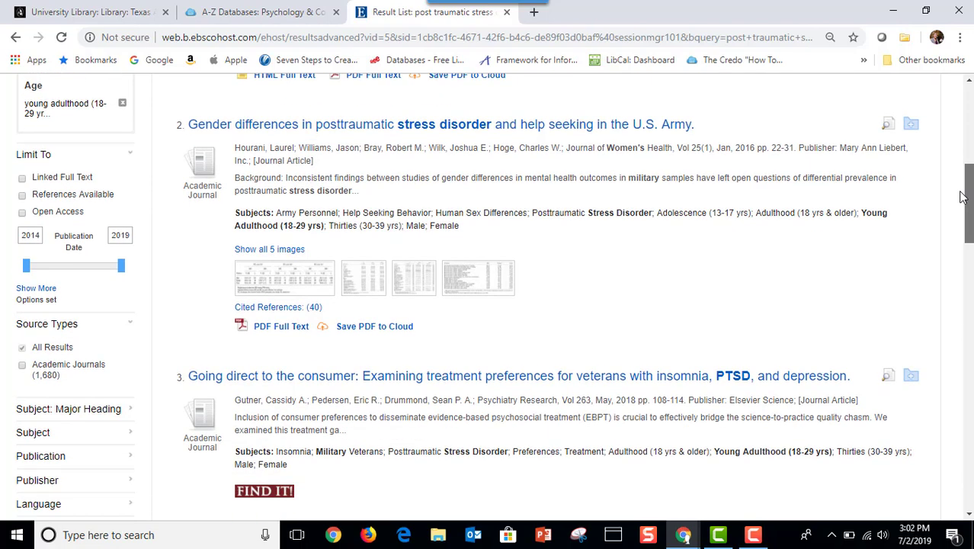
left_click_drag(962, 197, 960, 250)
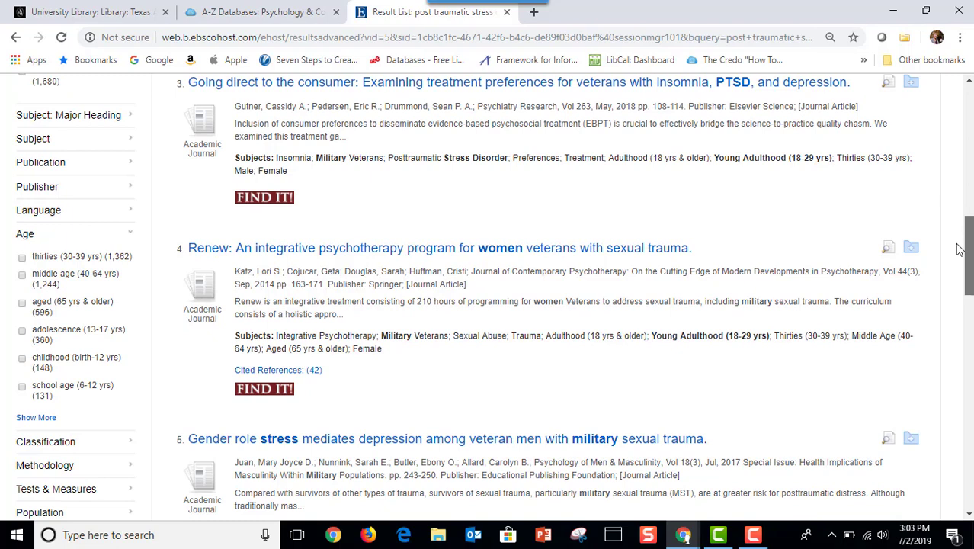
- Add a sixth search row combined with NOT, enter "sexual" as its term, and run the search
left_click_drag(960, 250, 943, 125)
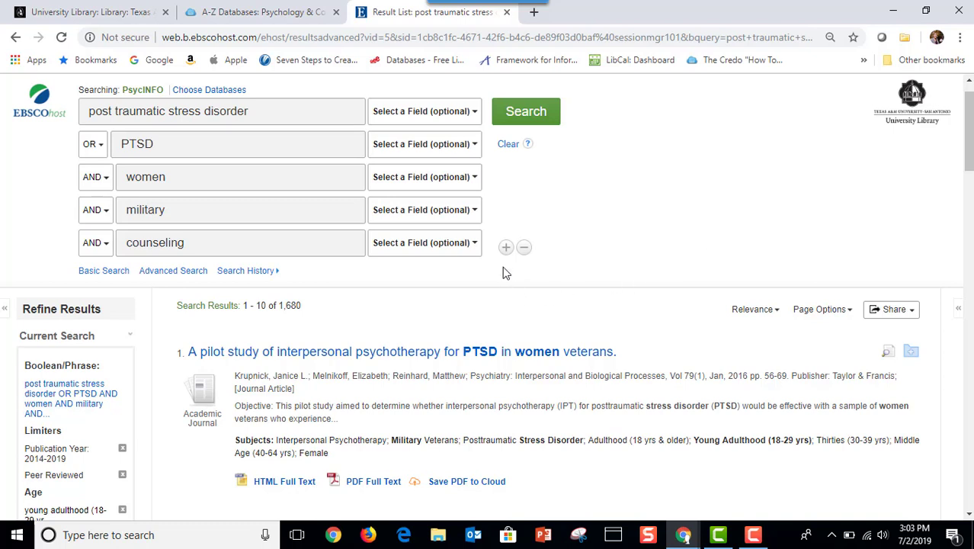
left_click(505, 248)
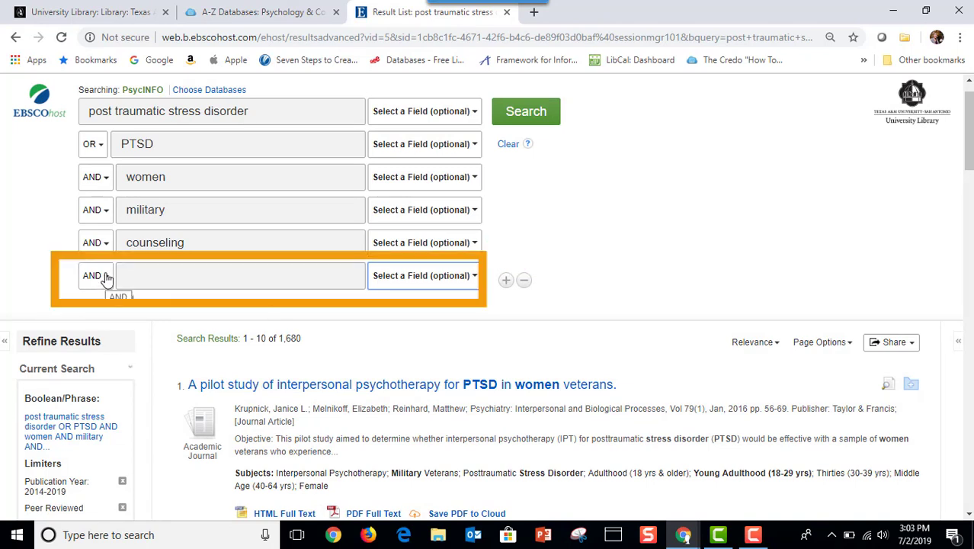
left_click(106, 278)
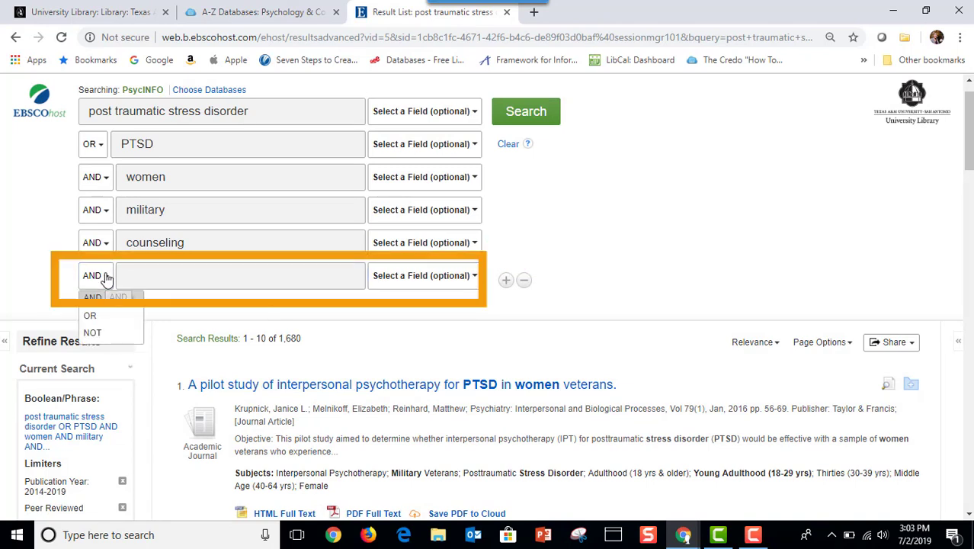
left_click(93, 336)
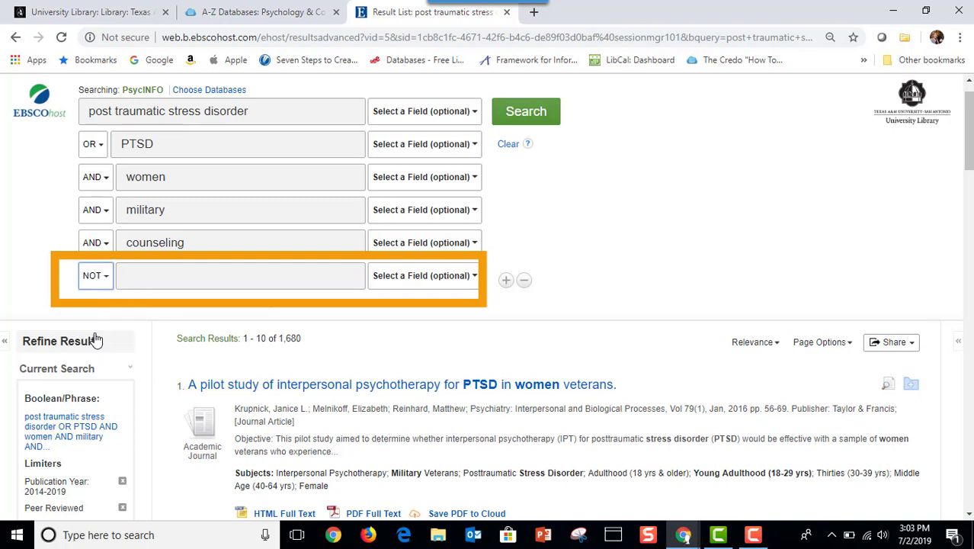
left_click(134, 274)
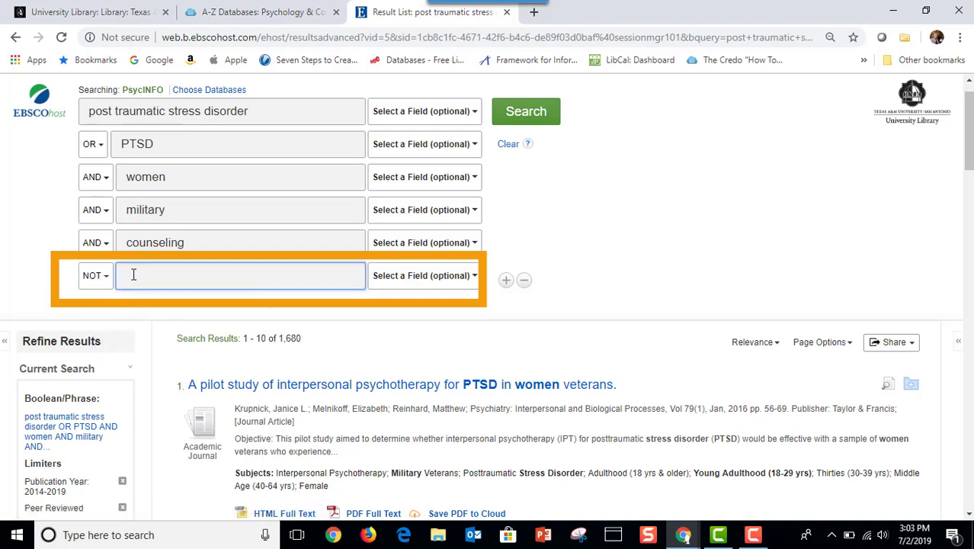
type("sex")
type("ual")
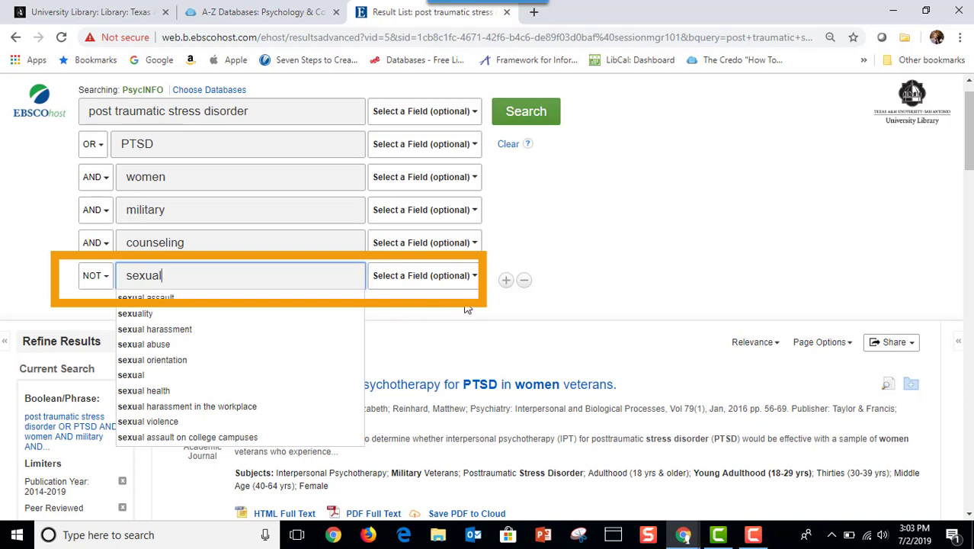
left_click(531, 119)
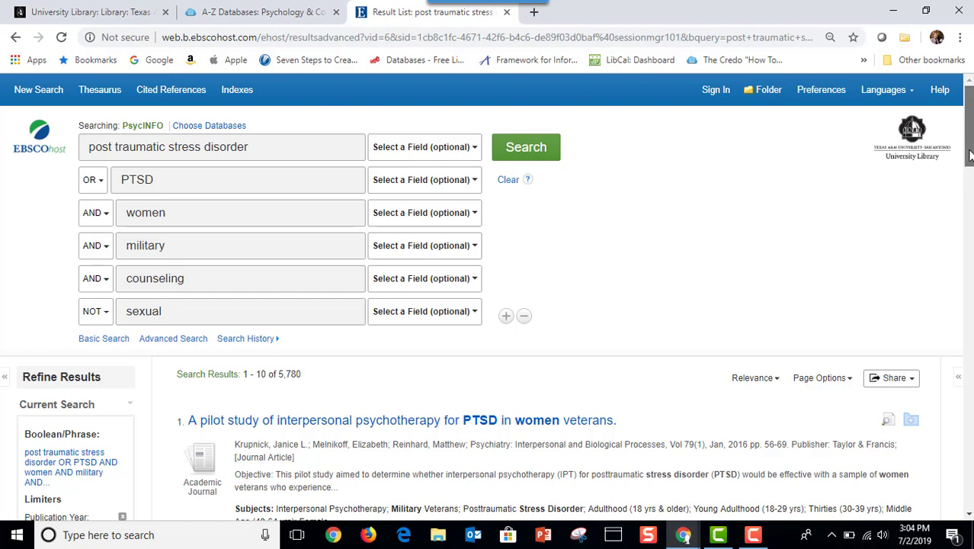
- Limit the new results to young adulthood (18-29 yrs) and review the titles and subjects on the first results page
left_click_drag(969, 155, 968, 270)
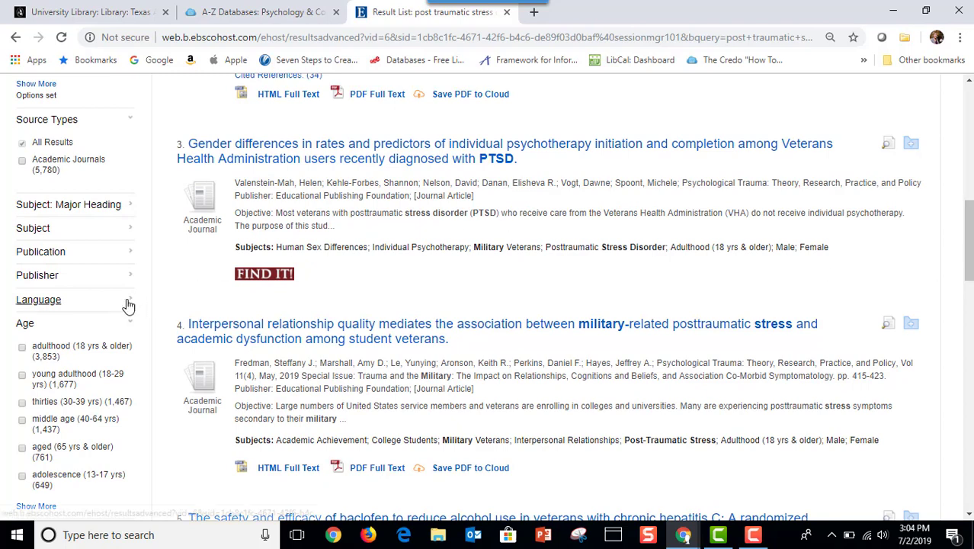
left_click(22, 376)
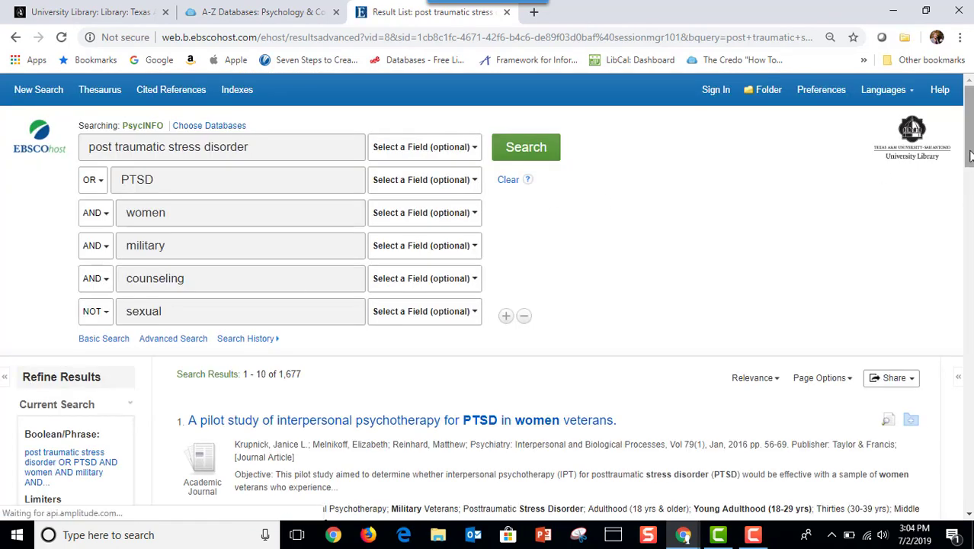
left_click_drag(969, 156, 960, 288)
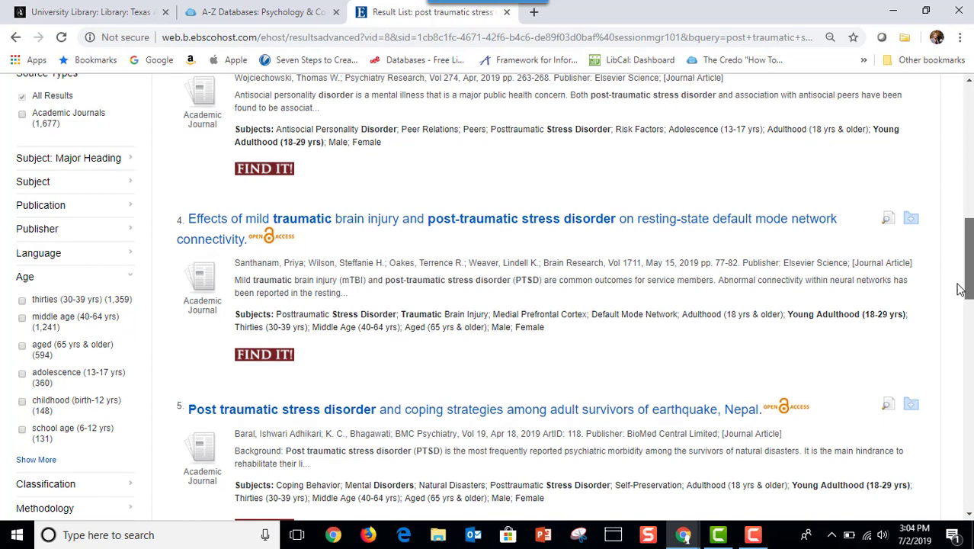
left_click_drag(961, 288, 962, 361)
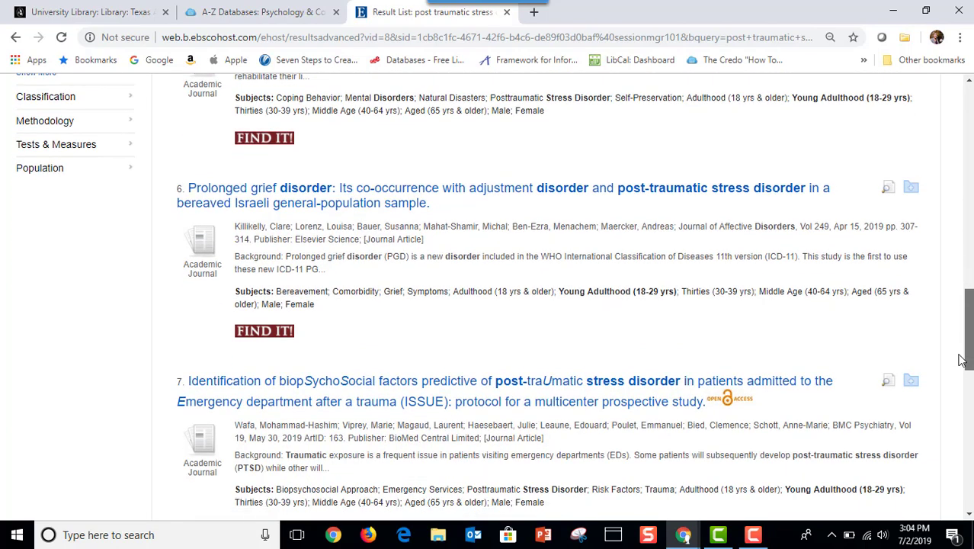
left_click_drag(962, 361, 962, 387)
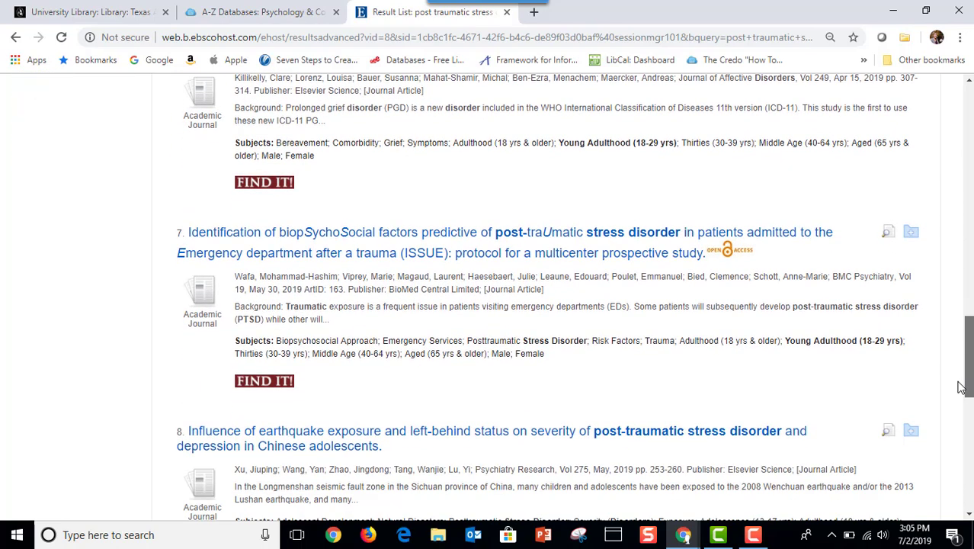
left_click_drag(960, 387, 965, 439)
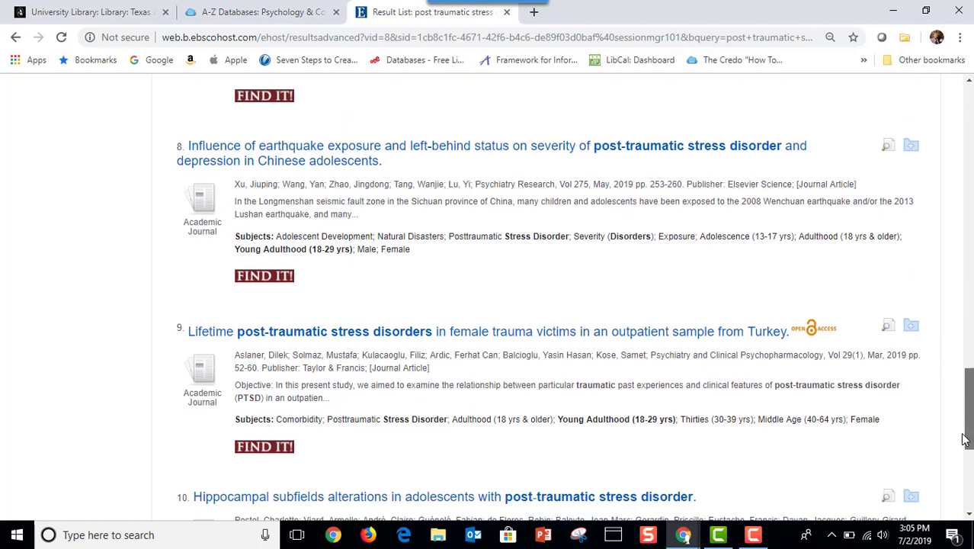
left_click_drag(965, 440, 968, 458)
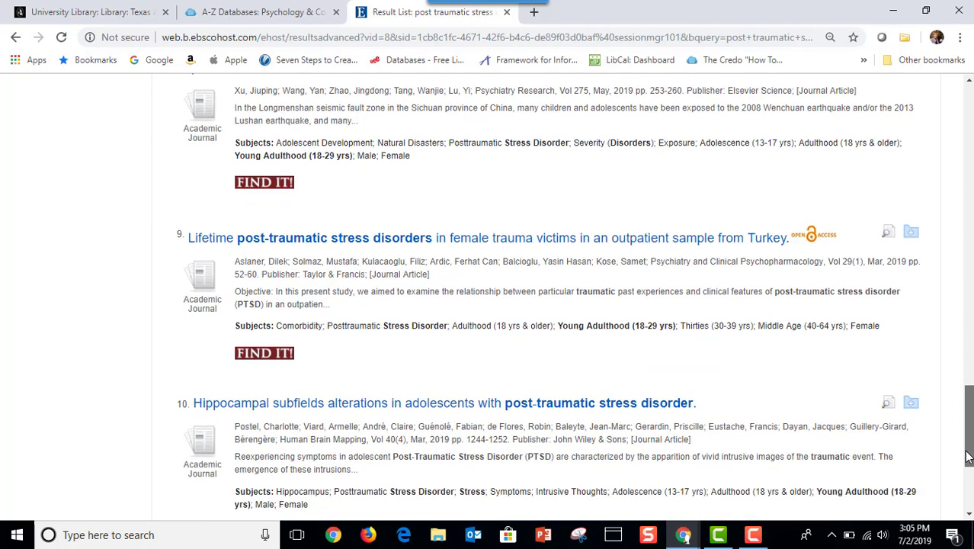
- Review the last results on the first page and remove the sixth search row containing NOT "sexual"
left_click_drag(968, 457, 968, 467)
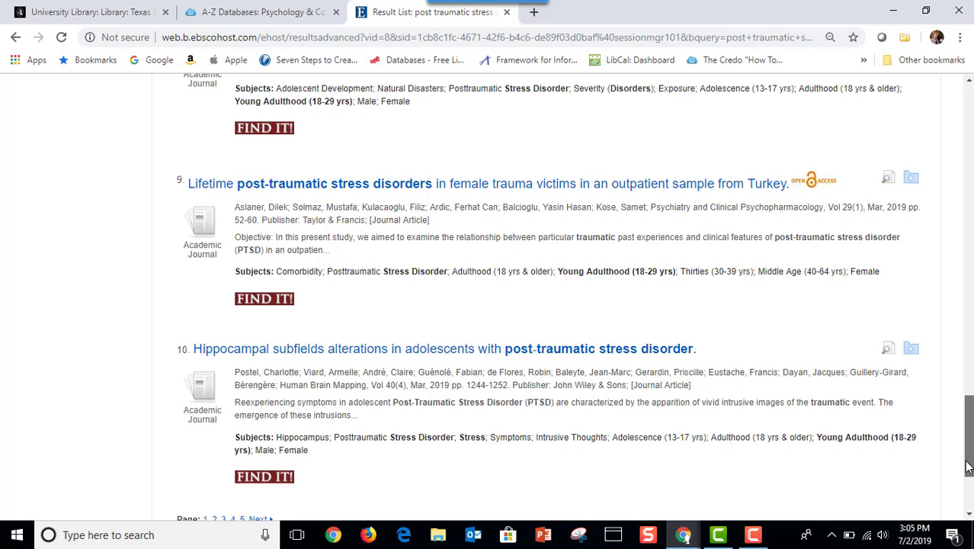
left_click_drag(968, 466, 924, 157)
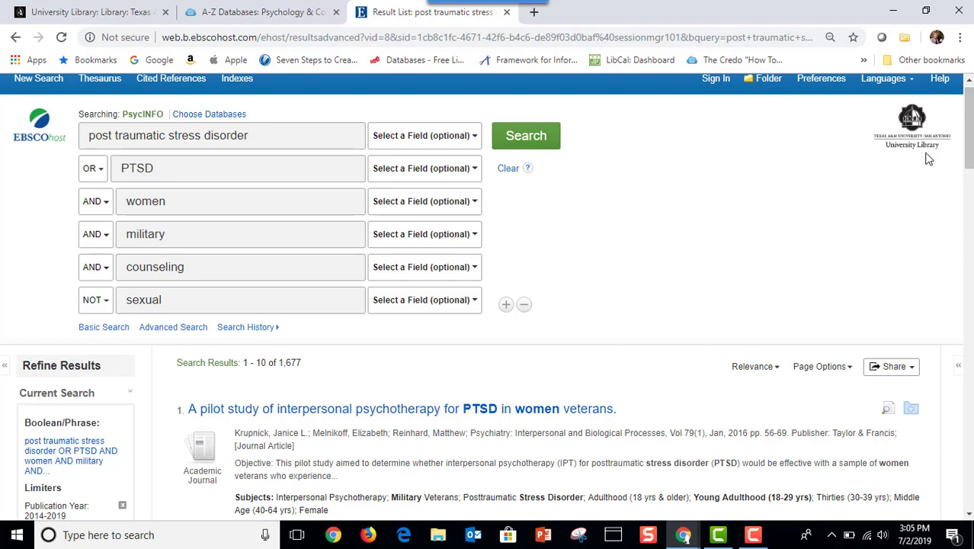
left_click(522, 305)
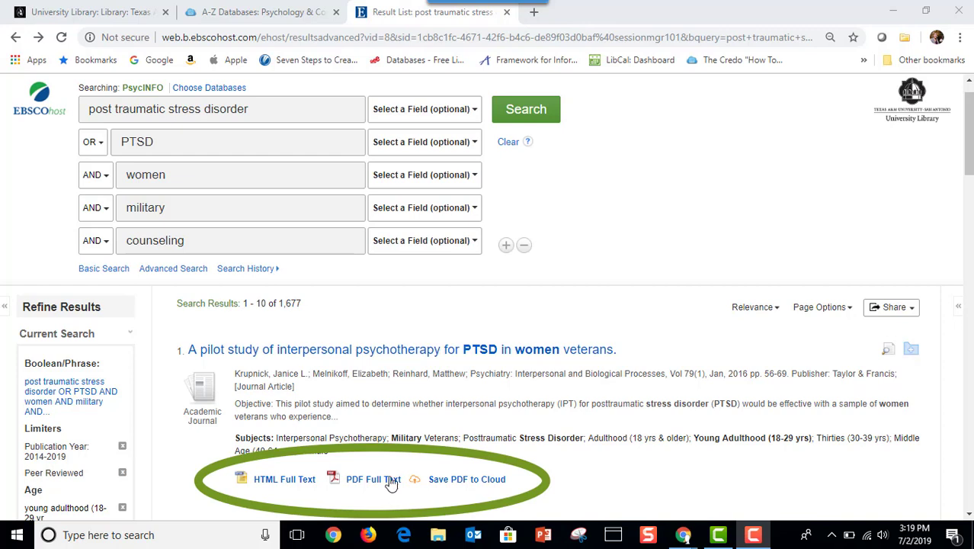
- Open the detailed record of "A pilot study of interpersonal psychotherapy for PTSD in women veterans" and examine its source details, abstract and citation tools
left_click(398, 354)
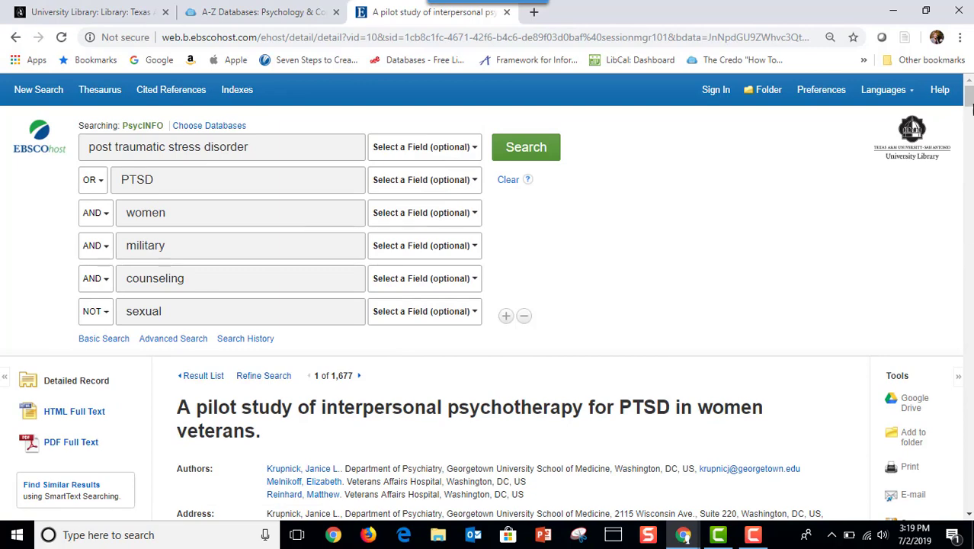
left_click_drag(971, 106, 971, 124)
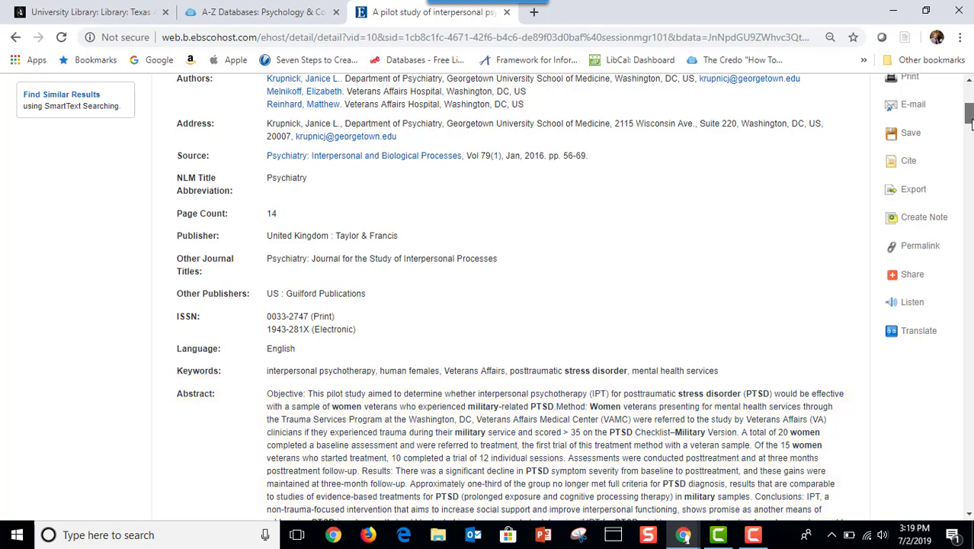
left_click_drag(971, 124, 971, 109)
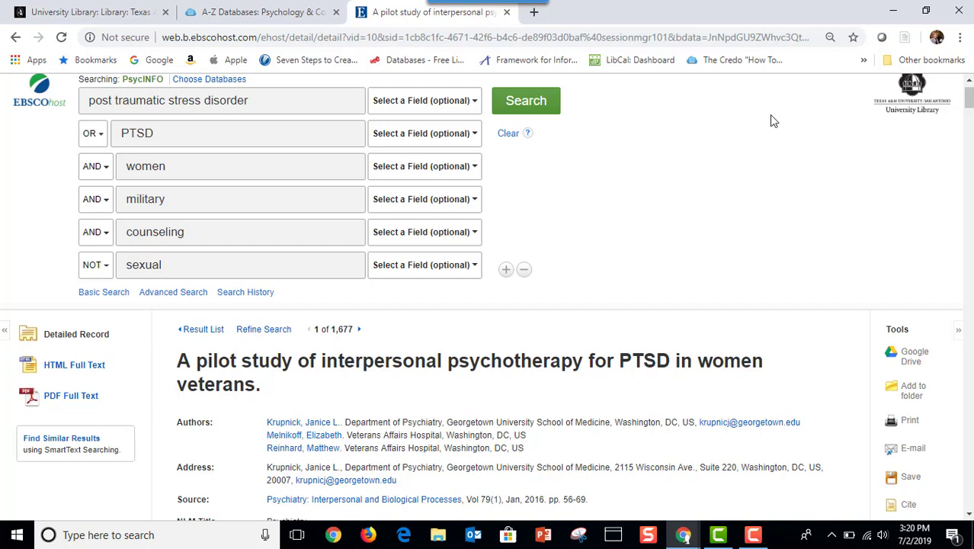
left_click_drag(969, 106, 971, 117)
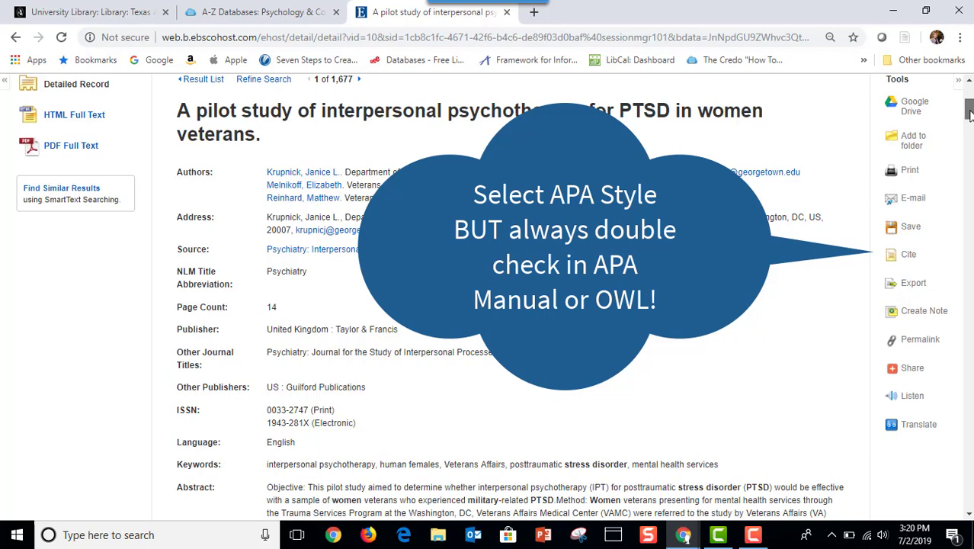
left_click_drag(969, 112, 970, 102)
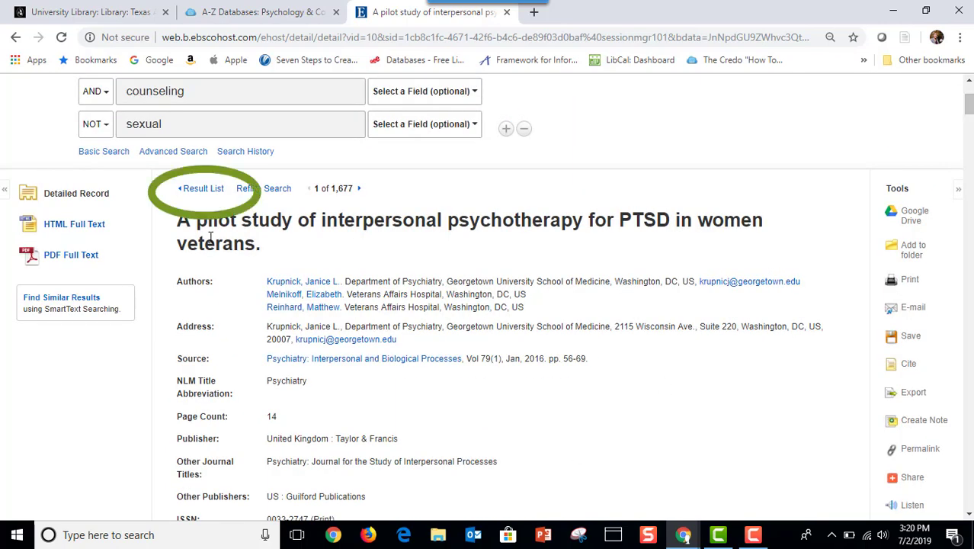
- Return to the result list and open the detailed record of the second article, "Going direct to the consumer"
left_click(200, 191)
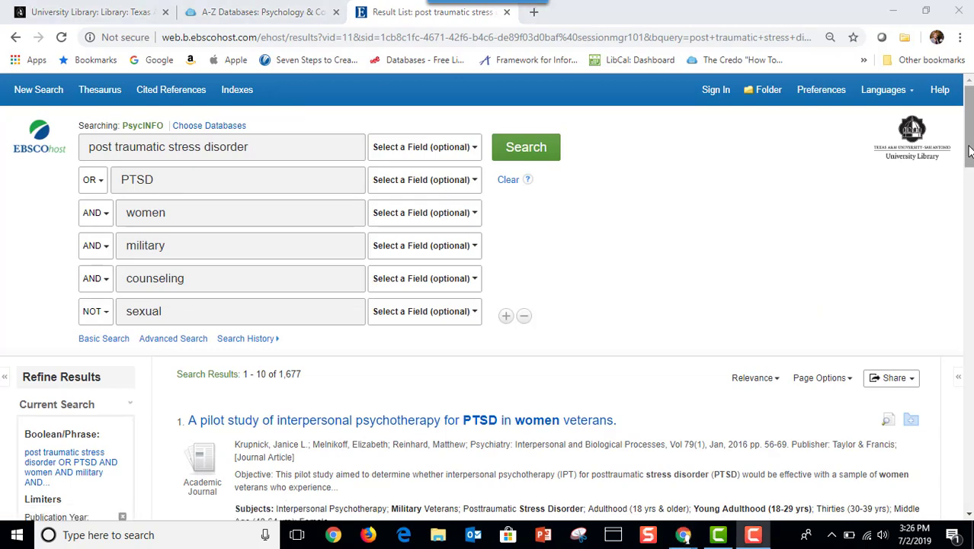
left_click_drag(970, 153, 970, 195)
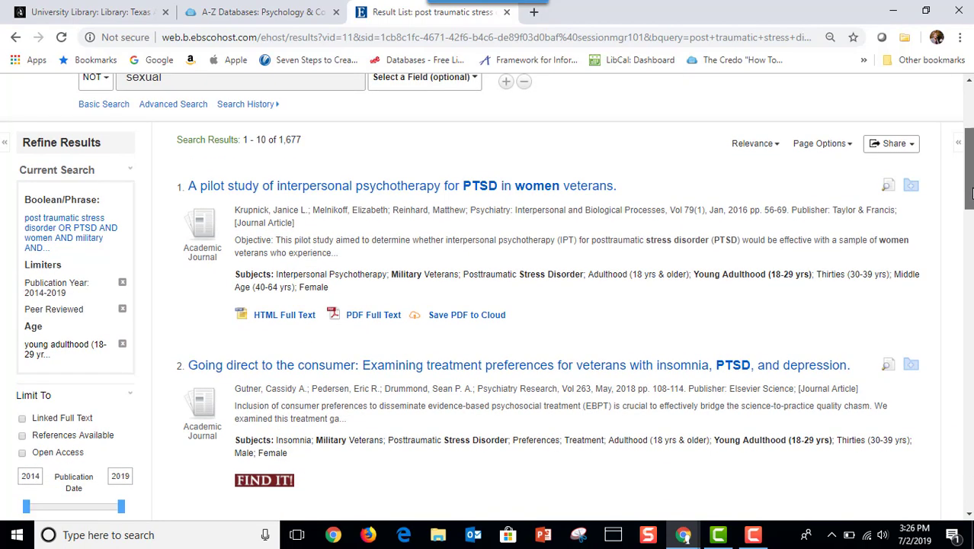
left_click_drag(970, 195, 970, 201)
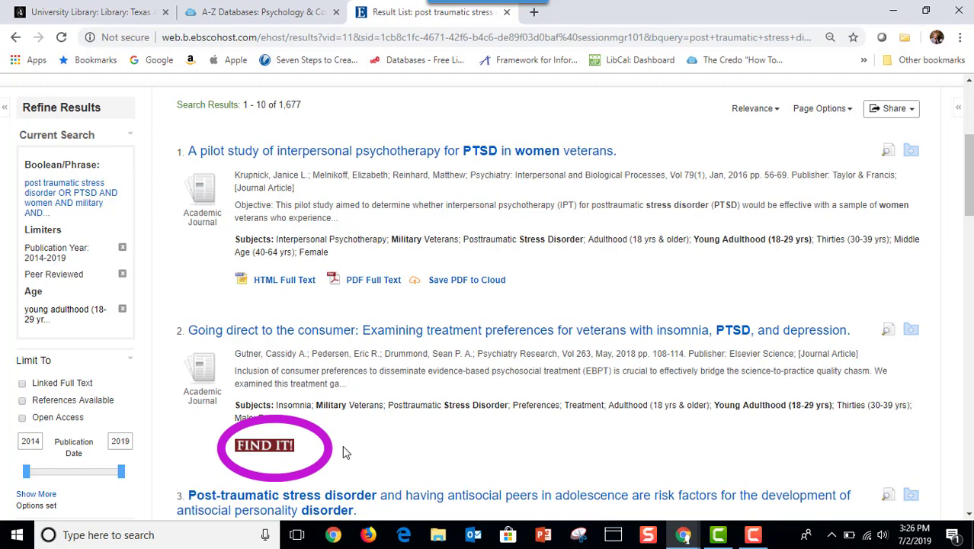
left_click(358, 332)
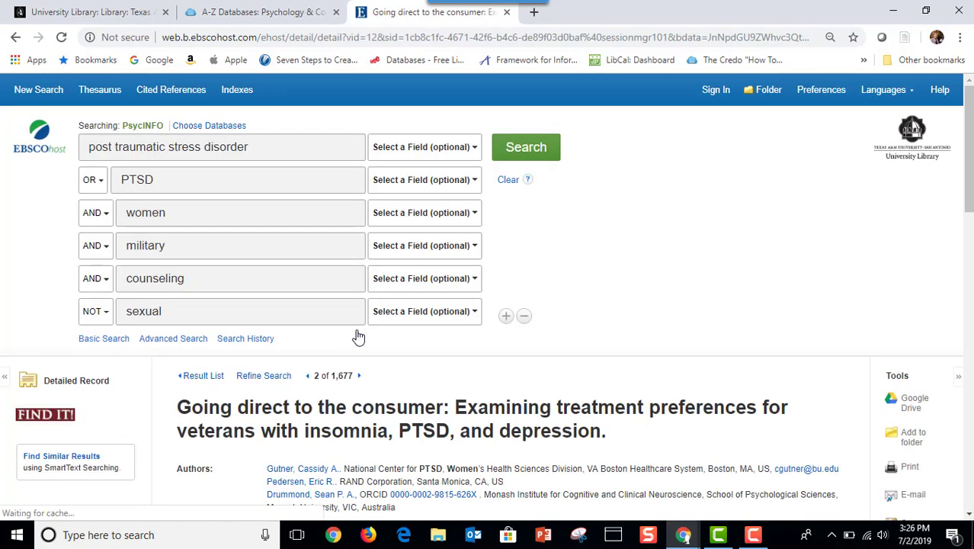
- Open the article's full text on ScienceDirect through the library's Find It! service and return to the WorldCat full-text page
mouse_move(971, 185)
left_mouse_down()
mouse_move(971, 288)
mouse_move(971, 203)
left_mouse_up()
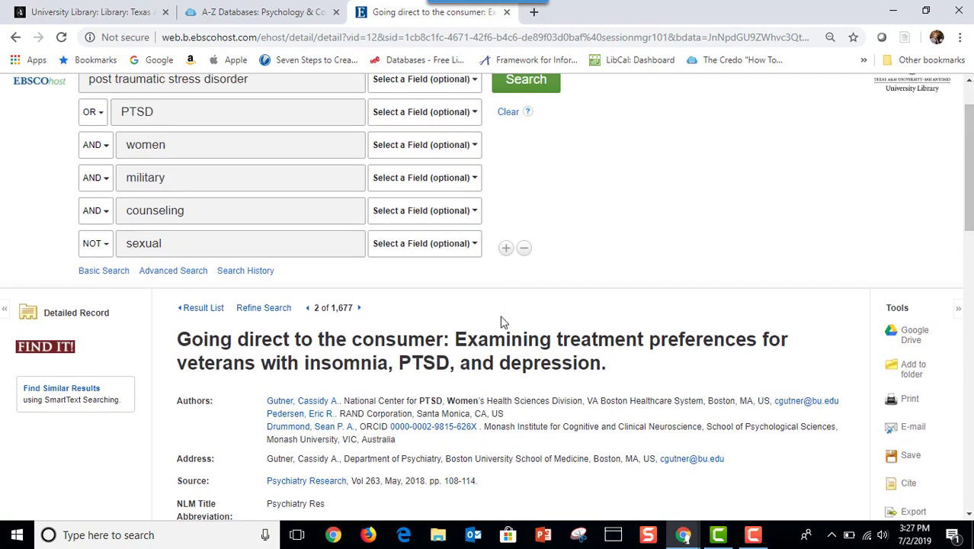
left_click(46, 349)
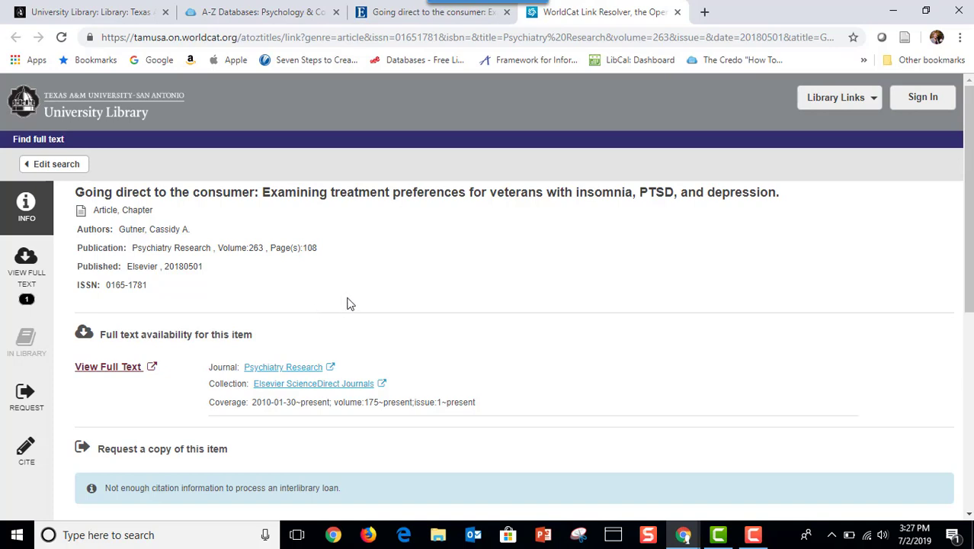
left_click(114, 369)
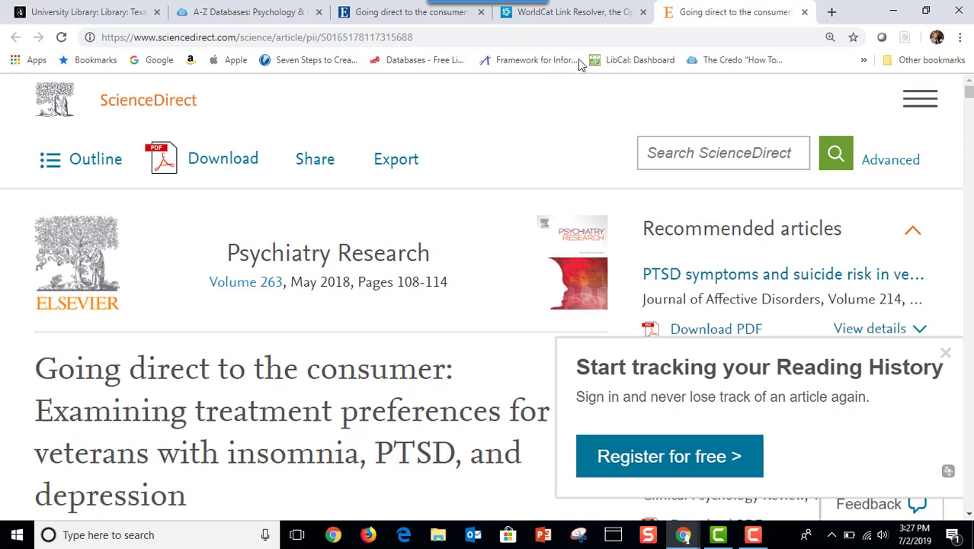
left_click(600, 12)
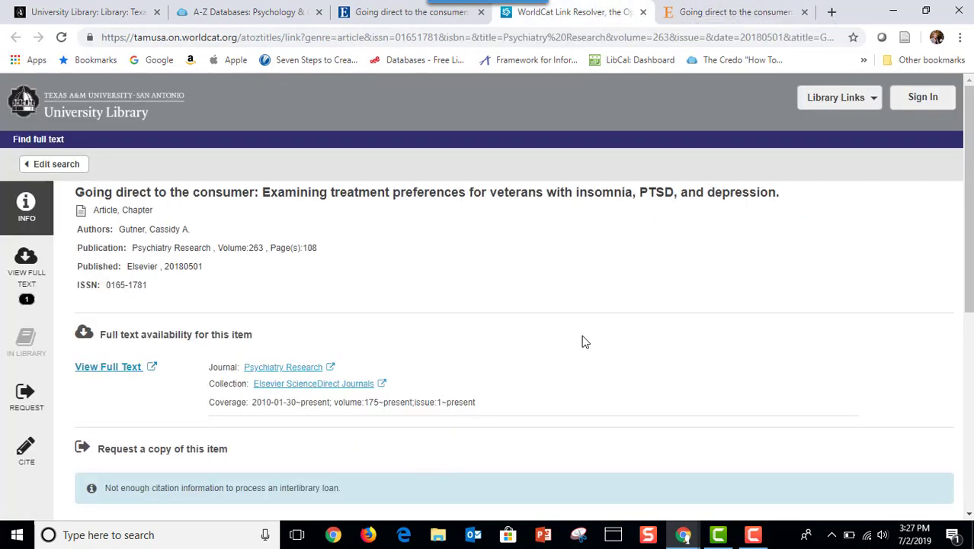